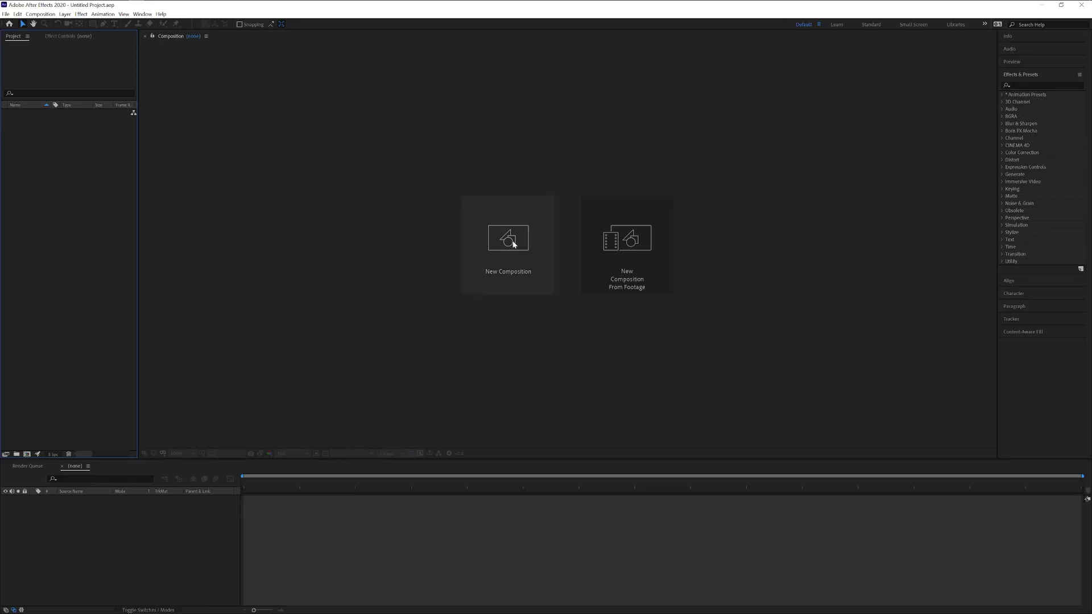
Create a new composition named TXT with a duration of 0;00;06;00
left_click(511, 241)
type("TXT")
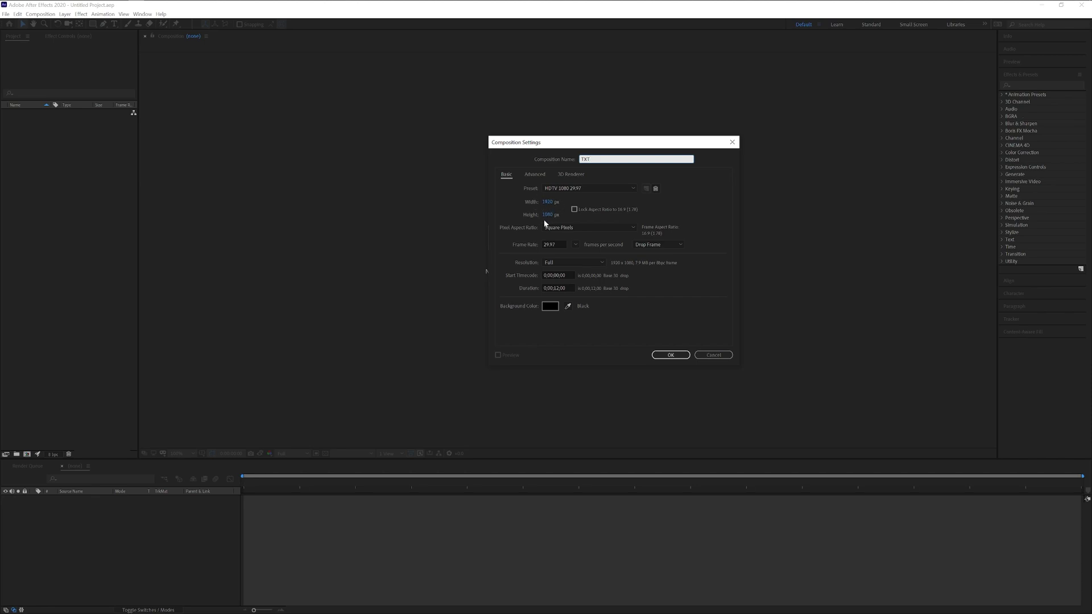
left_click(558, 288)
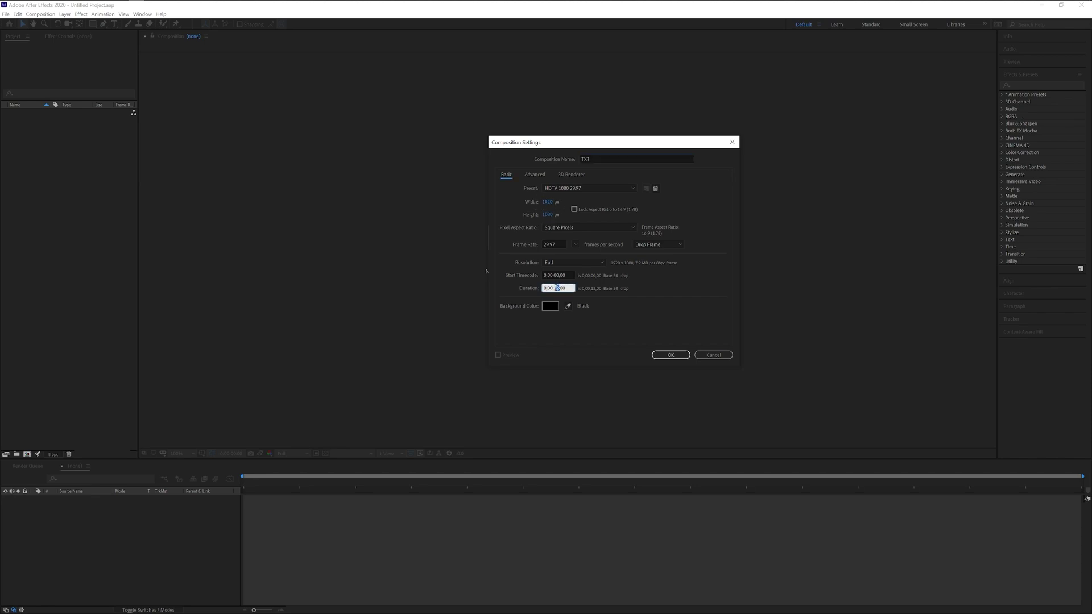
type("06")
left_click(670, 354)
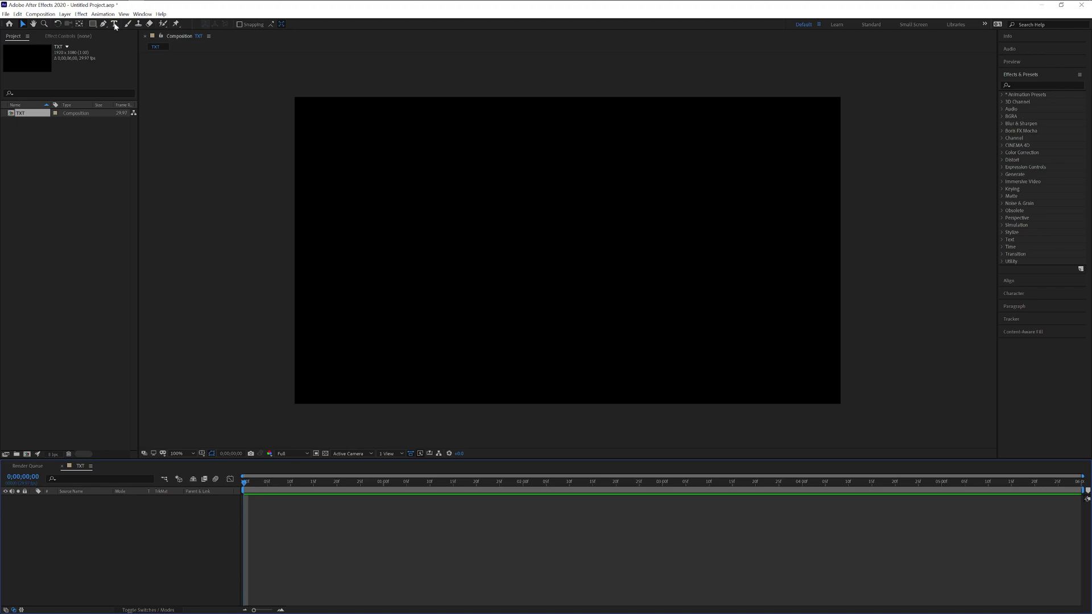
Add a PANTERVISION text layer and set its font to Akira Expanded Super Bold
left_click(473, 231)
type("PANTERVISION")
key("Escape")
key("v")
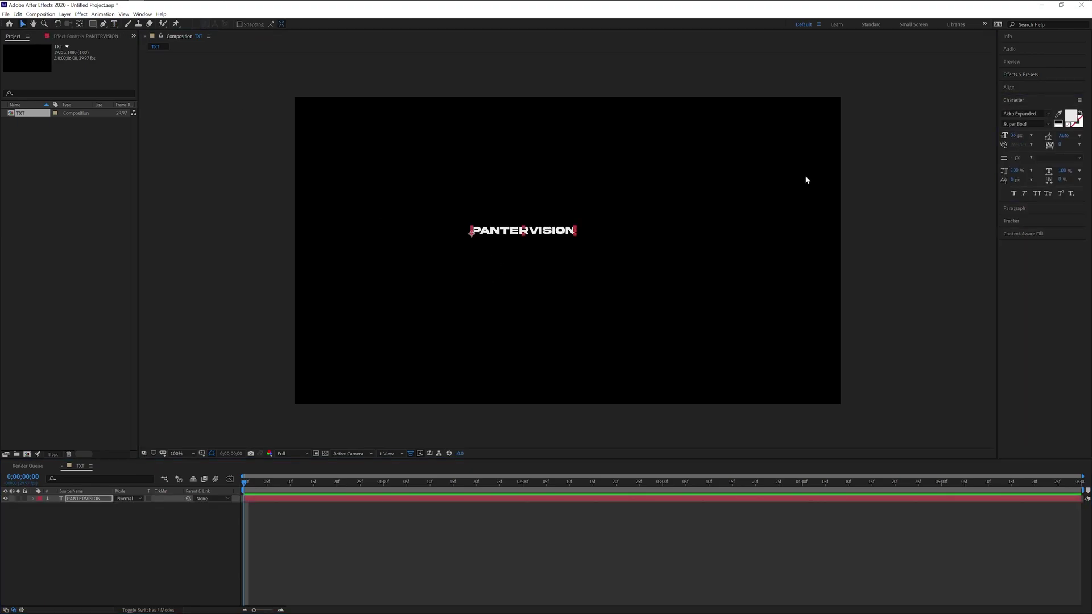
left_click(1032, 113)
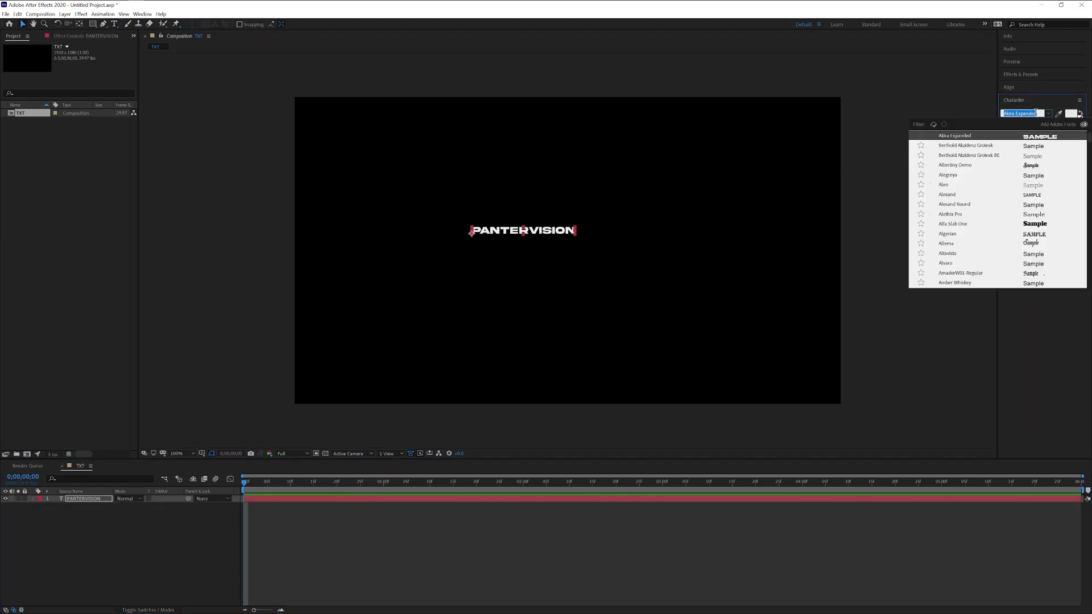
scroll(475, 235, "up", 4)
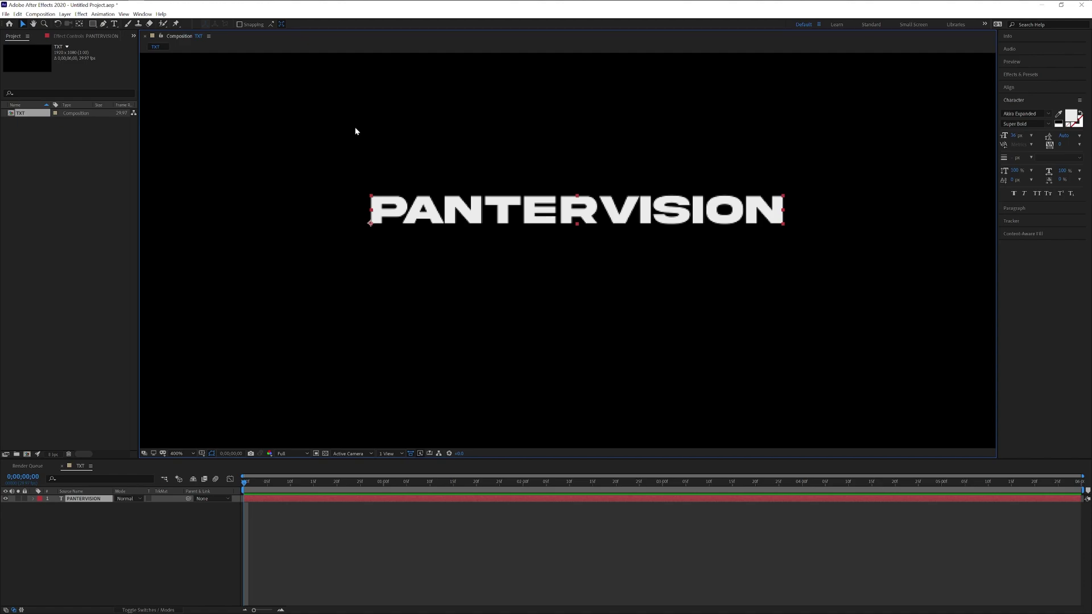
Centre the text layer's anchor point on the PANTERVISION text with the Pan Behind tool
key("y")
key("ctrl+alt+Home")
key("Caps_Lock")
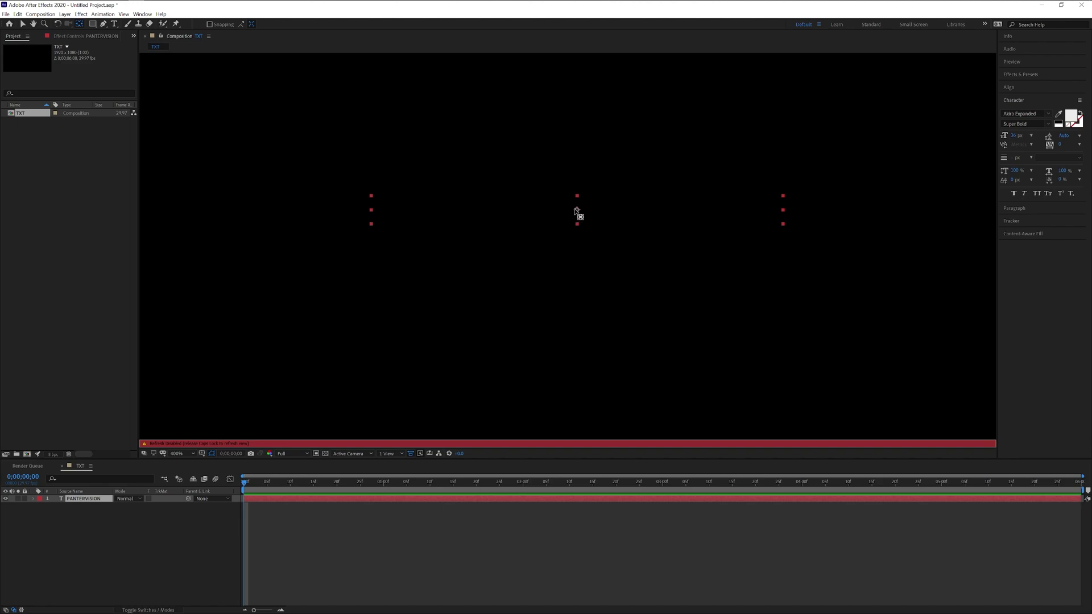
key("Caps_Lock")
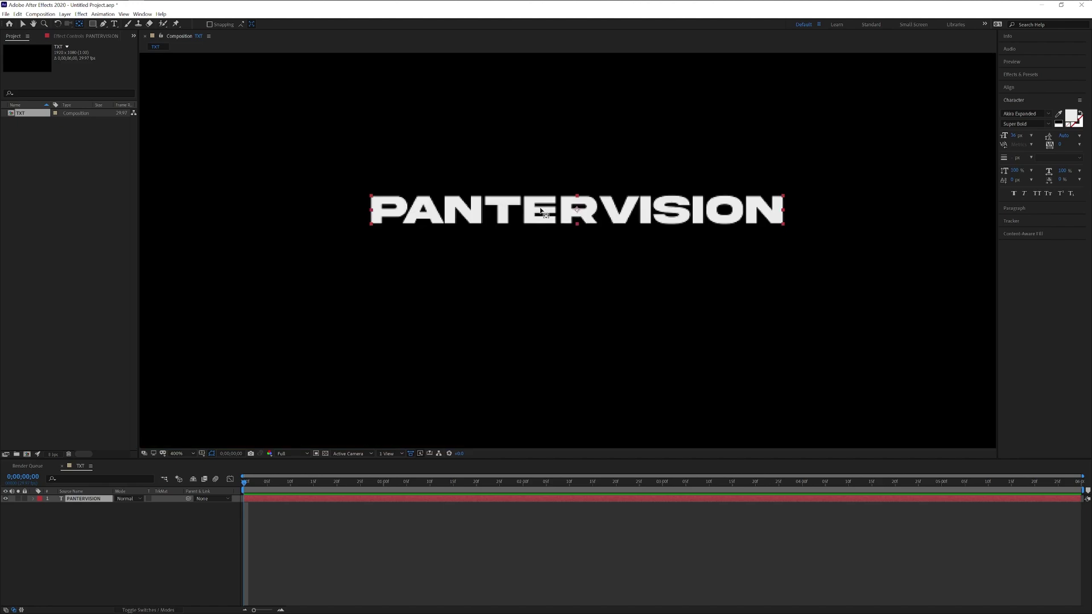
key("comma")
key("comma")
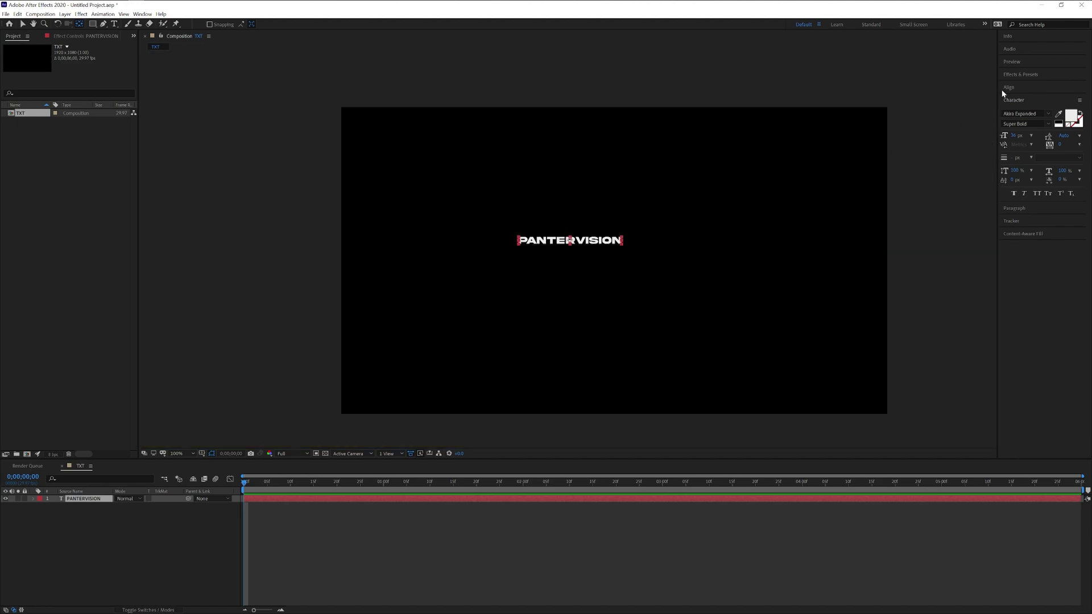
Centre PANTERVISION horizontally and vertically, then scale it to 525%
left_click(1010, 89)
left_click(1021, 108)
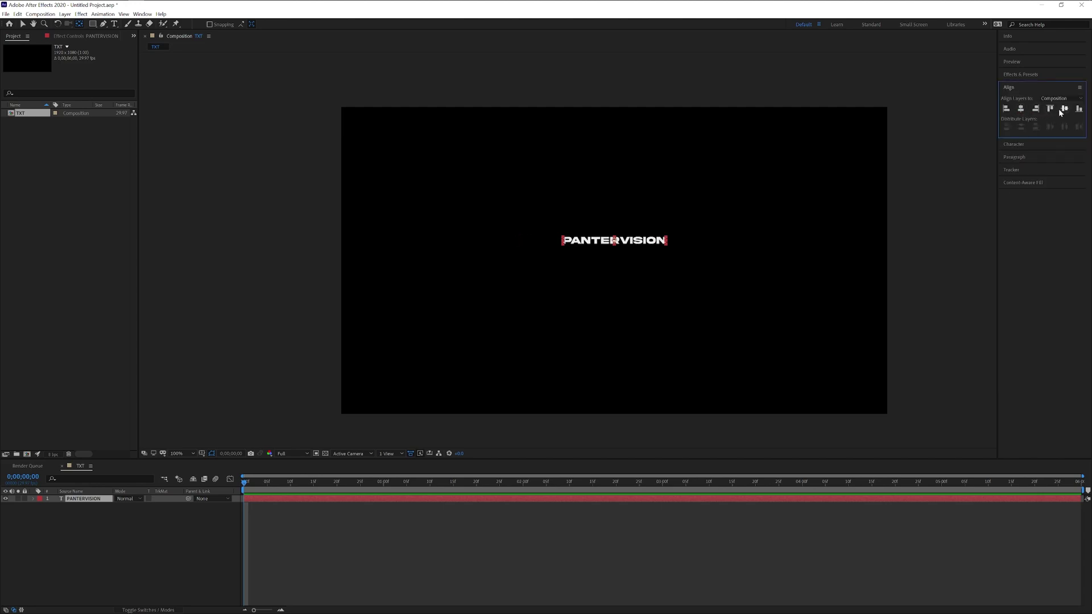
left_click(1060, 111)
left_click(195, 342)
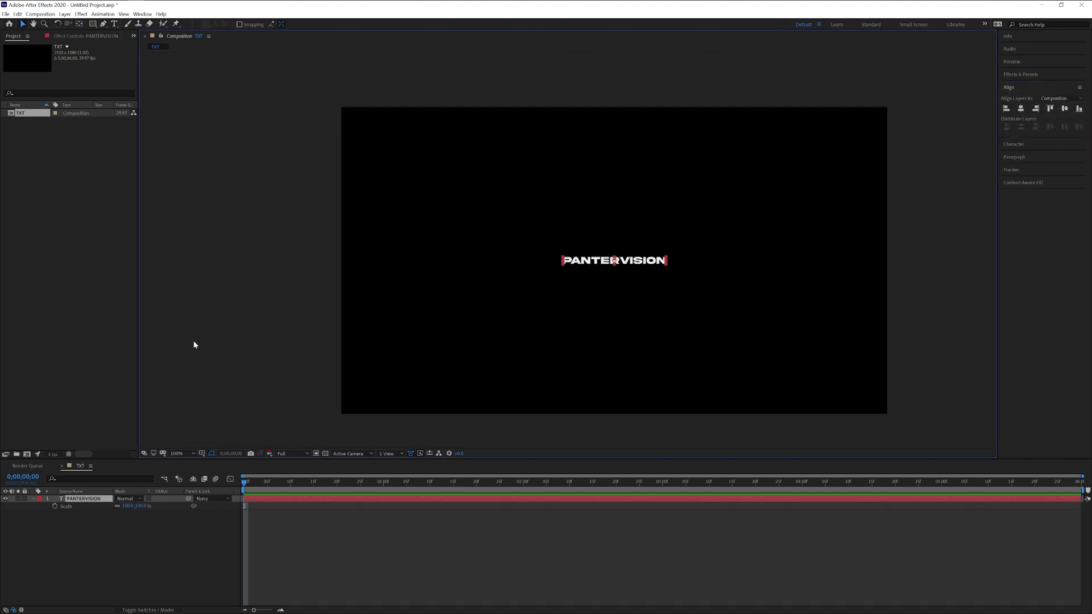
key("s")
left_click_drag(127, 508, 308, 506)
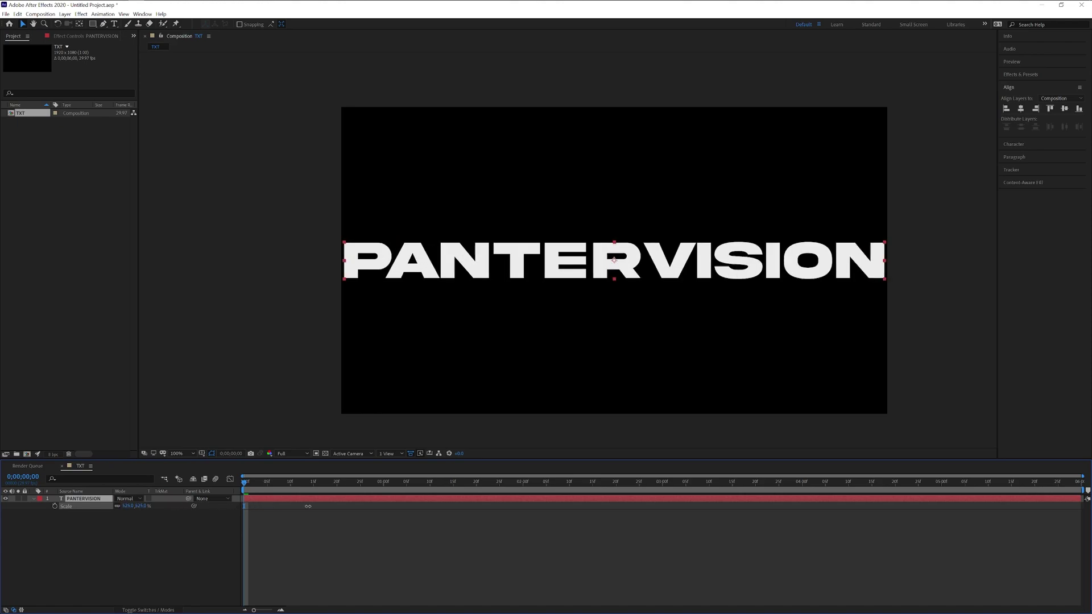
Reduce the TXT composition's height to 146 px in Composition Settings
left_click(41, 14)
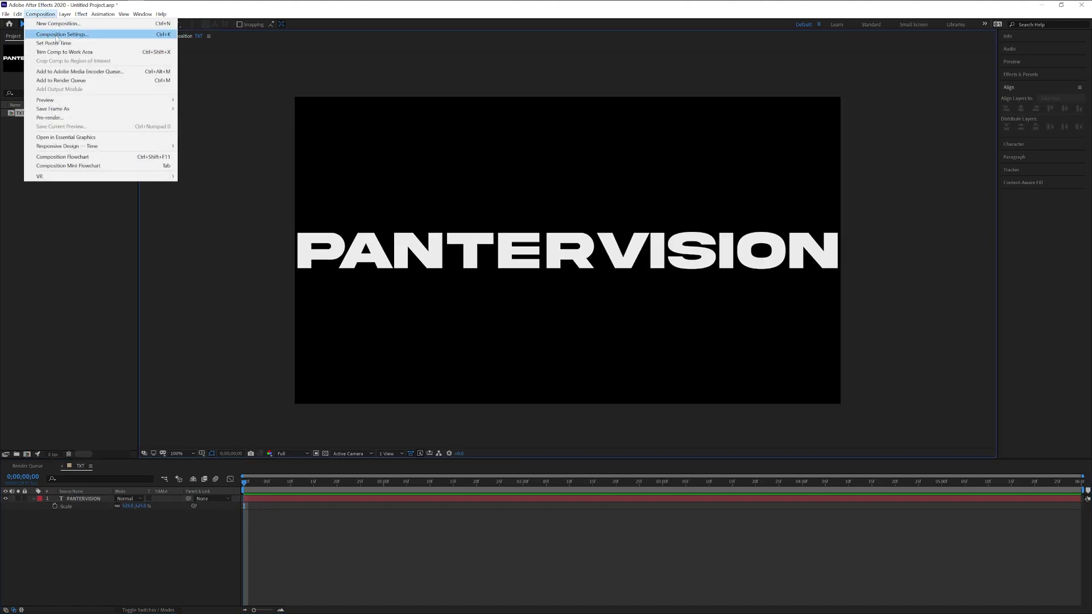
left_click(69, 35)
left_click(791, 234)
type("845")
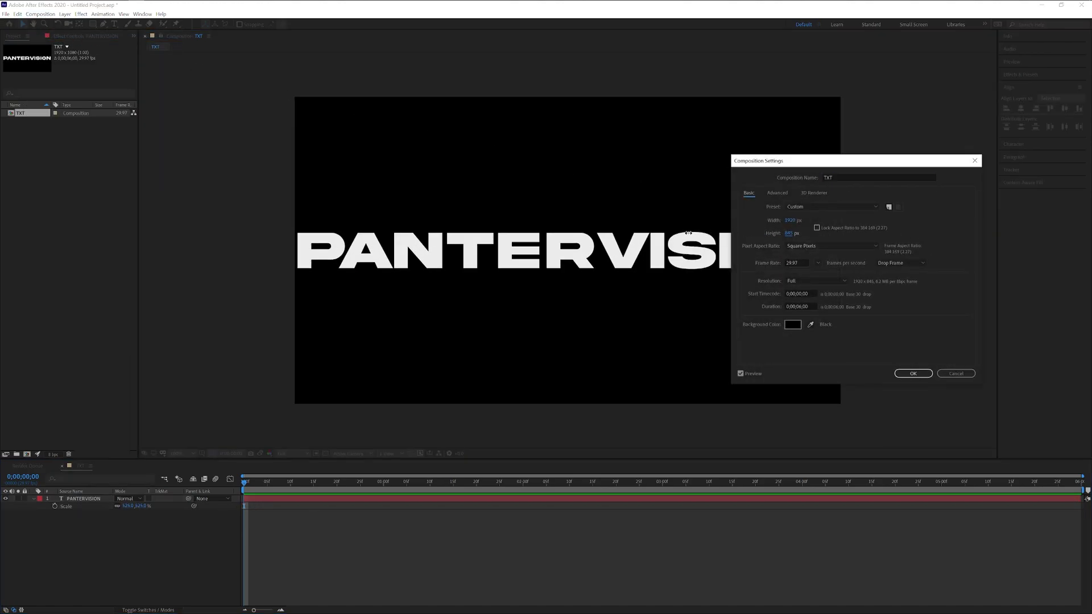
left_click(806, 176)
left_click_drag(806, 165, 846, 158)
mouse_move(828, 227)
left_mouse_down()
mouse_move(776, 227)
mouse_move(819, 228)
left_mouse_up()
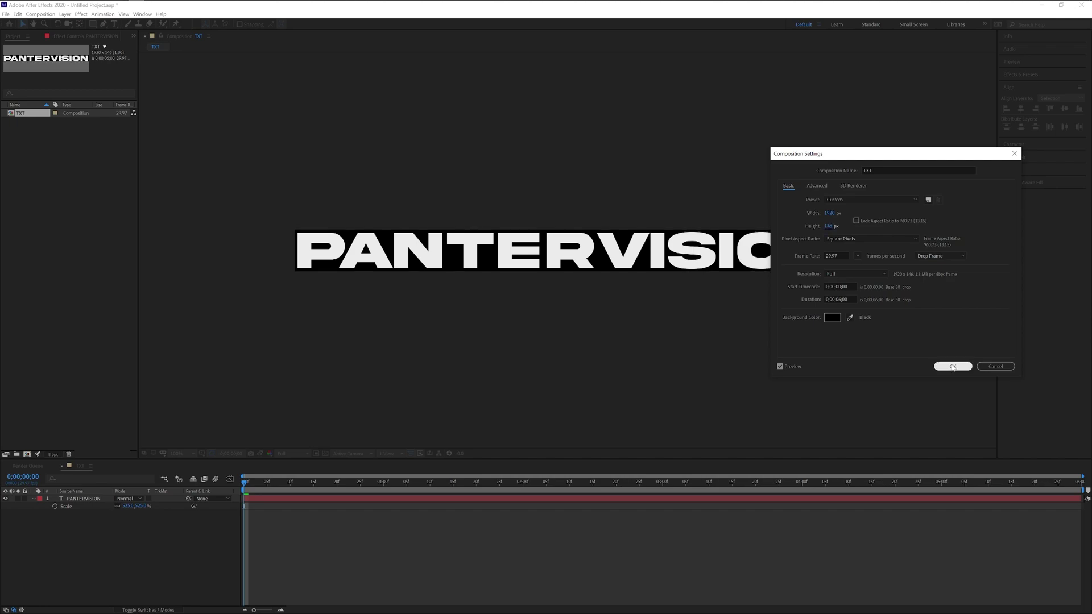
left_click(953, 366)
Make a Pattern composition 1080 px tall, add TXT as a layer, and align it to the bottom
right_click(85, 195)
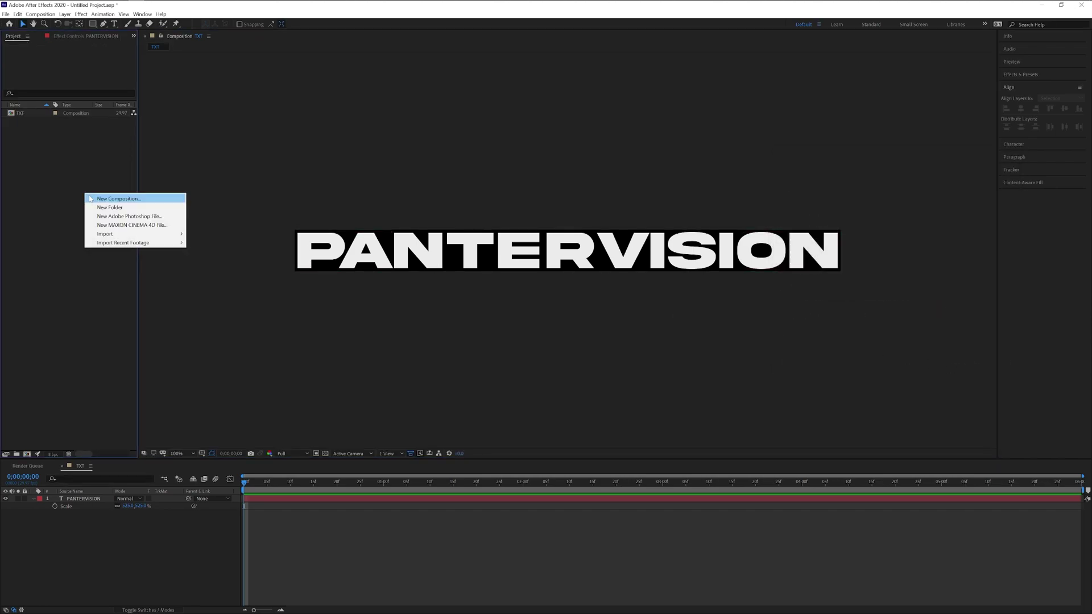
left_click(100, 199)
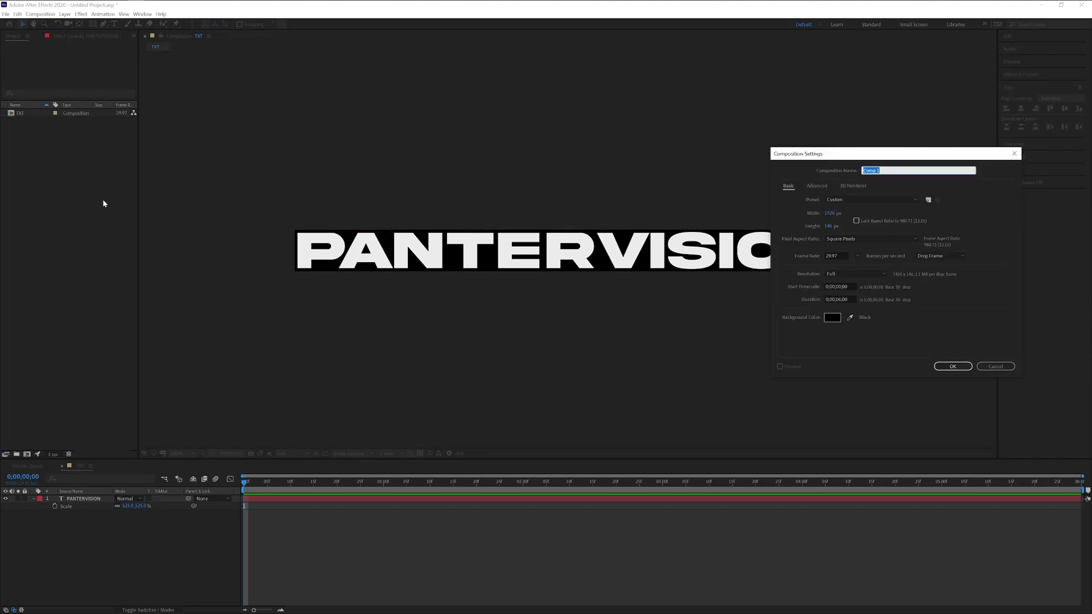
type("Pattern")
left_click(829, 226)
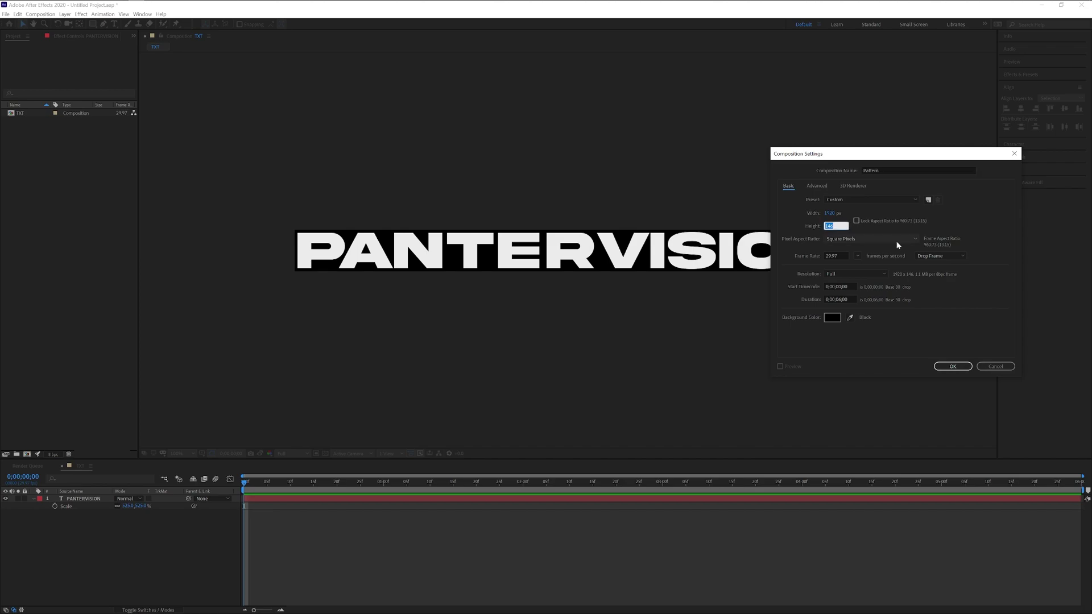
type("1080")
left_click(953, 366)
left_click_drag(21, 121, 105, 532)
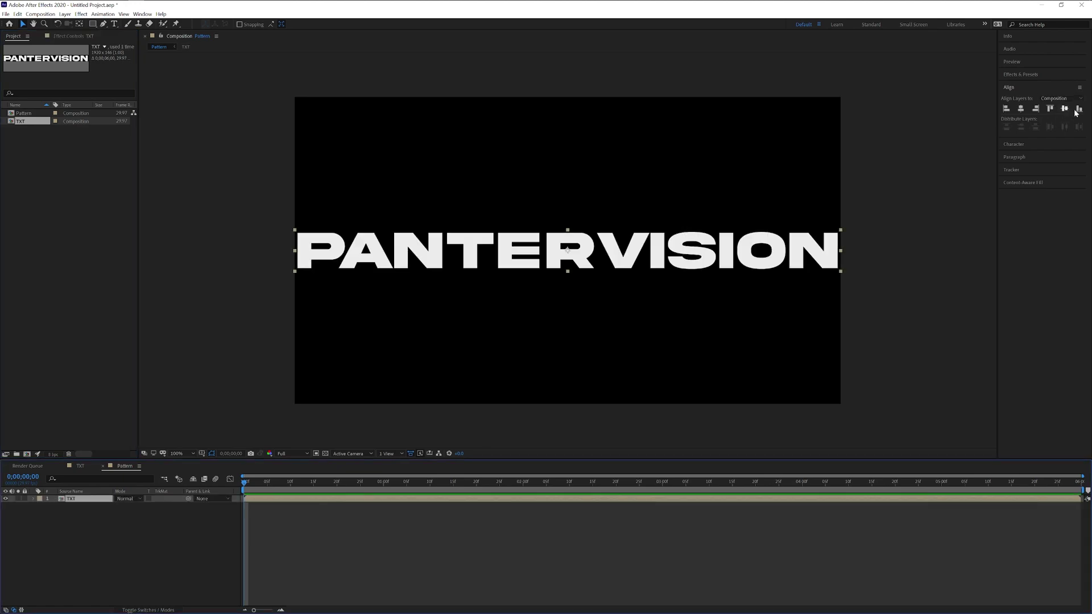
left_click(1079, 109)
Apply Motion Tile to the TXT layer with Output Height 1950
left_click(1028, 76)
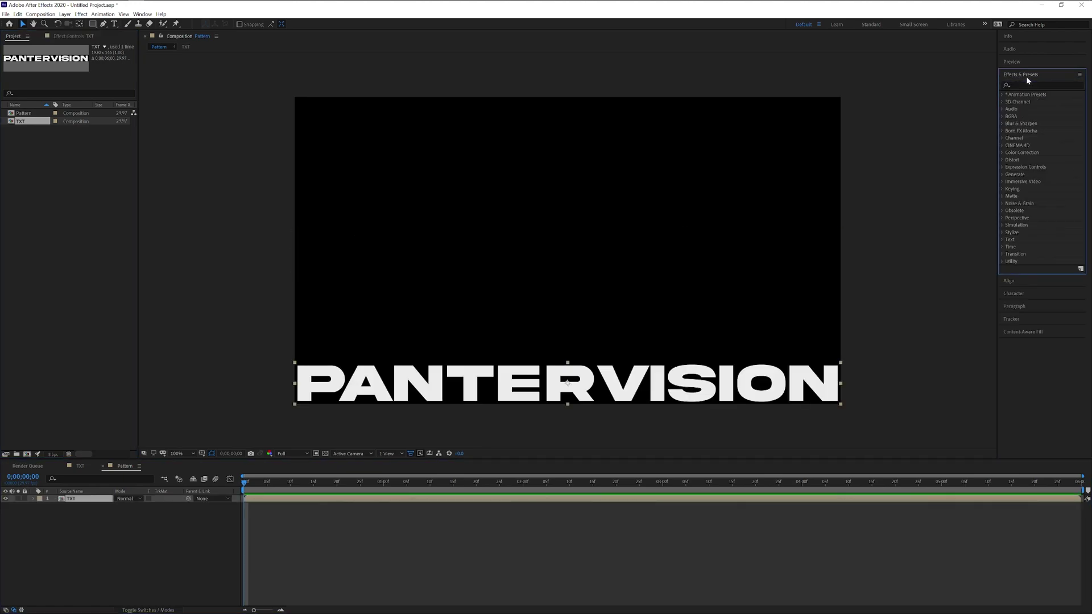
left_click(1023, 84)
type("mo")
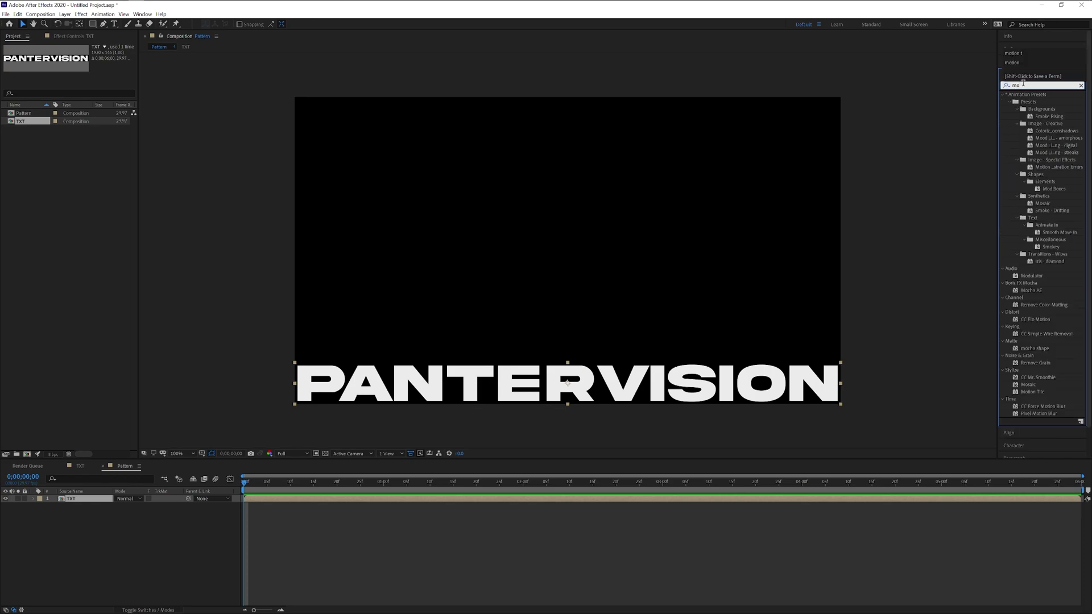
type("tio")
left_click_drag(1033, 145, 466, 389)
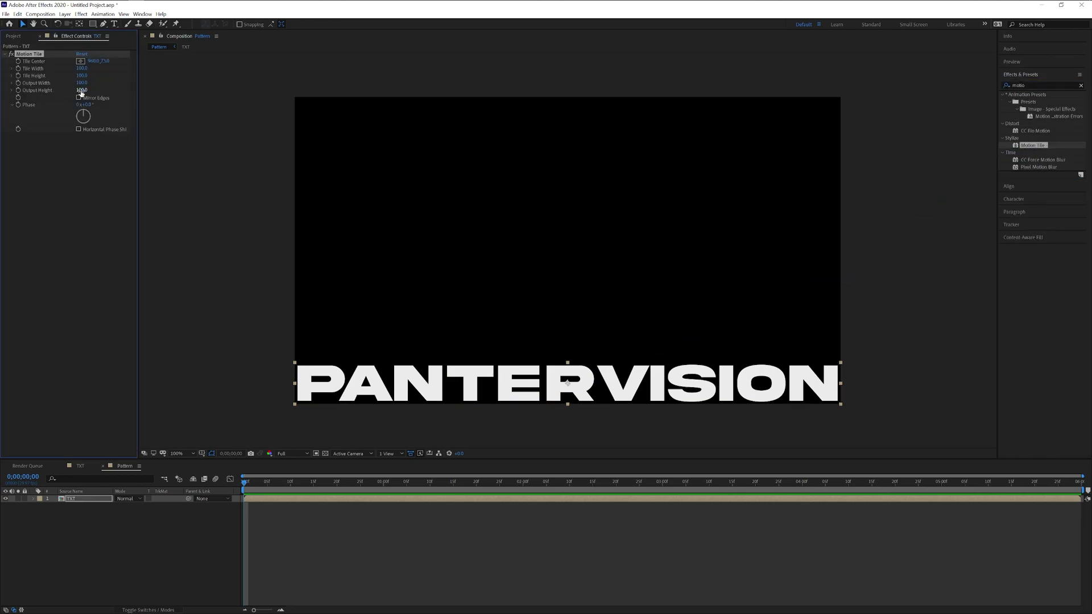
left_click_drag(81, 90, 161, 89)
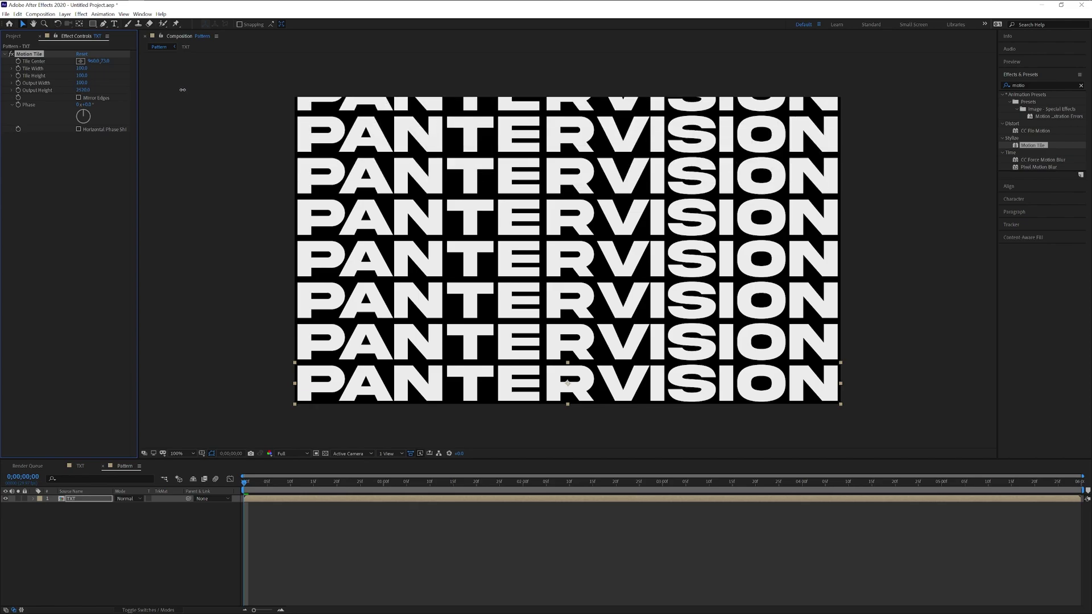
left_click(298, 567)
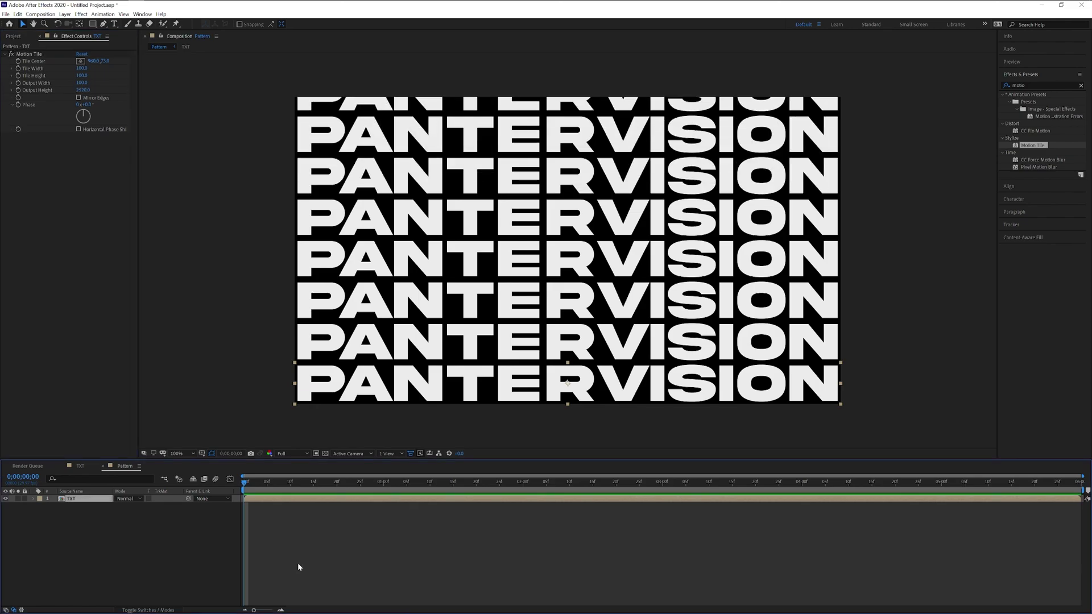
Keyframe Position Y from 1007 at the start to 1464 at the end, then preview
key("p")
left_click(54, 506)
left_click_drag(254, 488, 1077, 487)
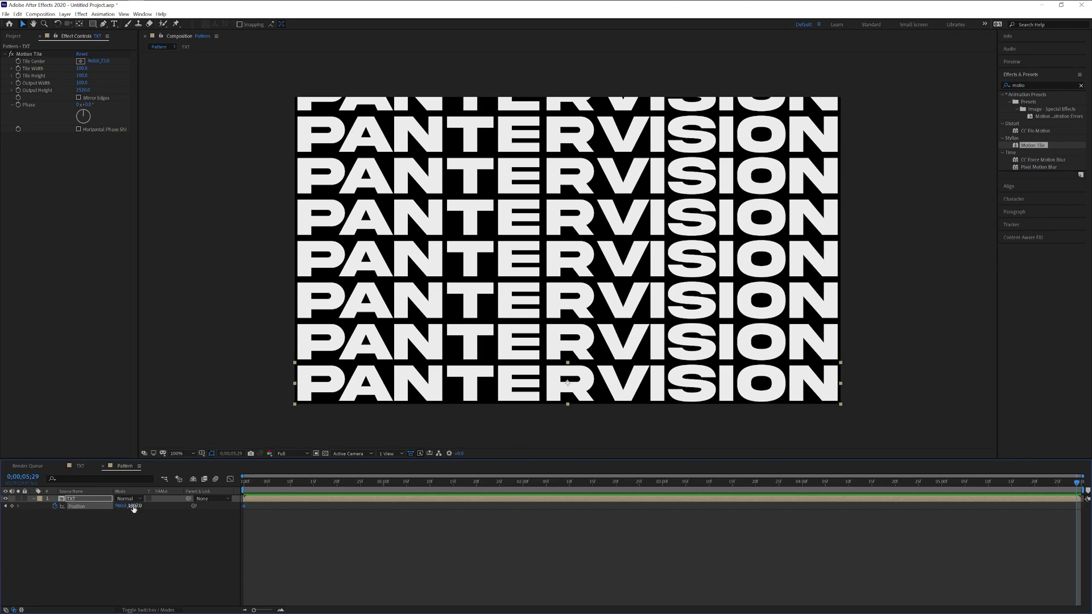
left_click_drag(136, 506, 488, 501)
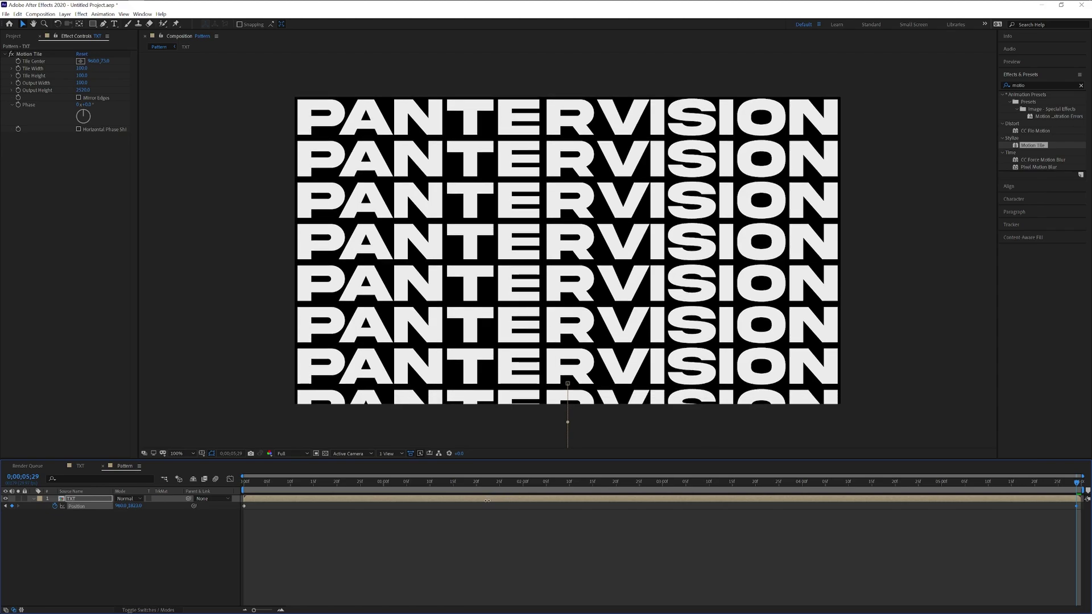
left_click(411, 558)
key("space")
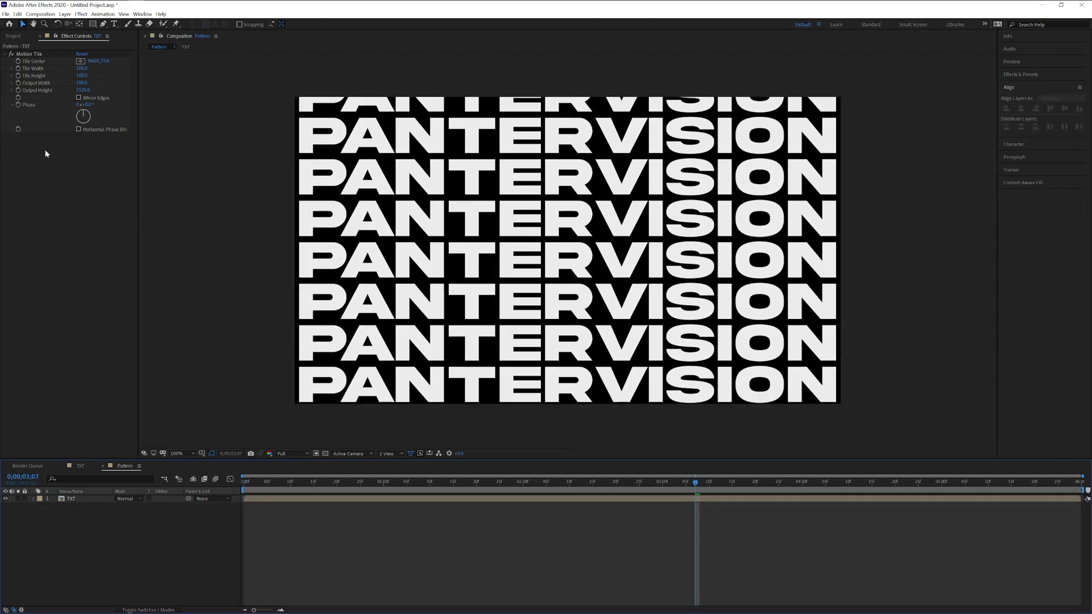
Create a new composition named Sphere containing the Pattern composition
left_click(15, 38)
right_click(48, 150)
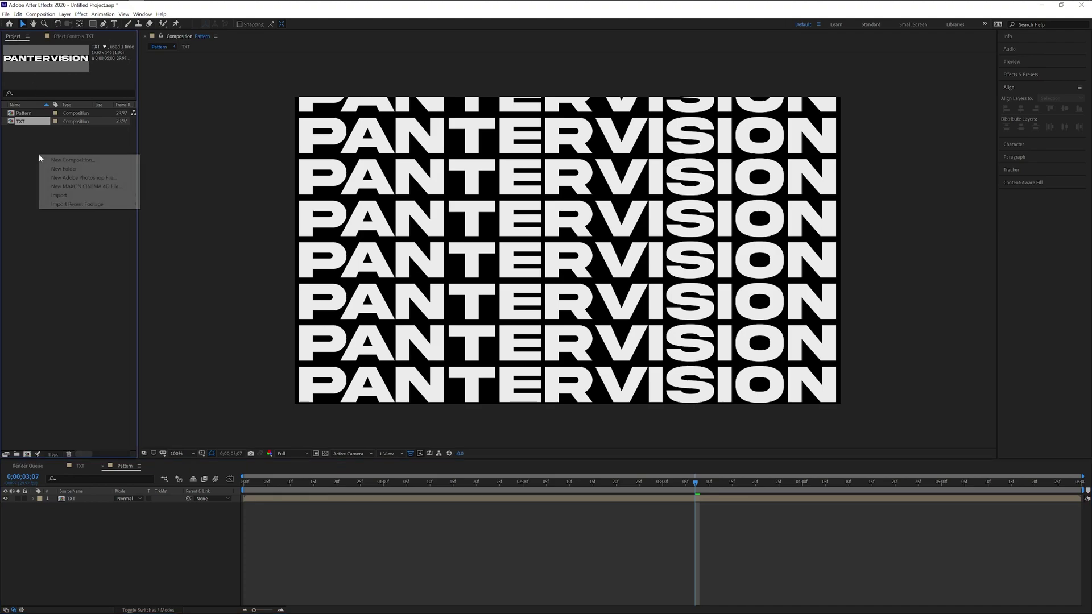
left_click(56, 159)
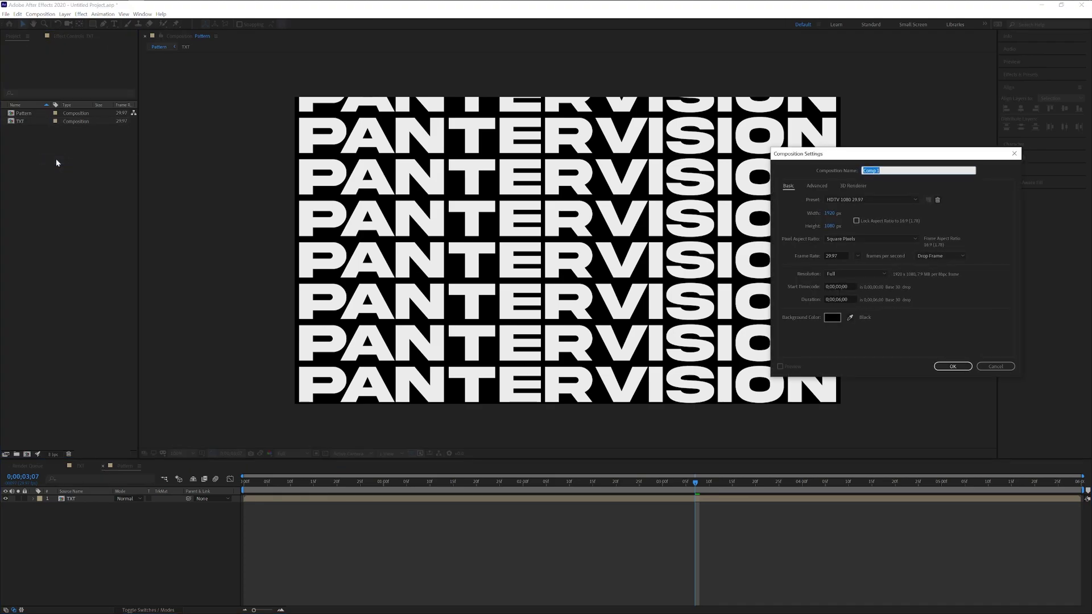
type("Sphere")
left_click(963, 367)
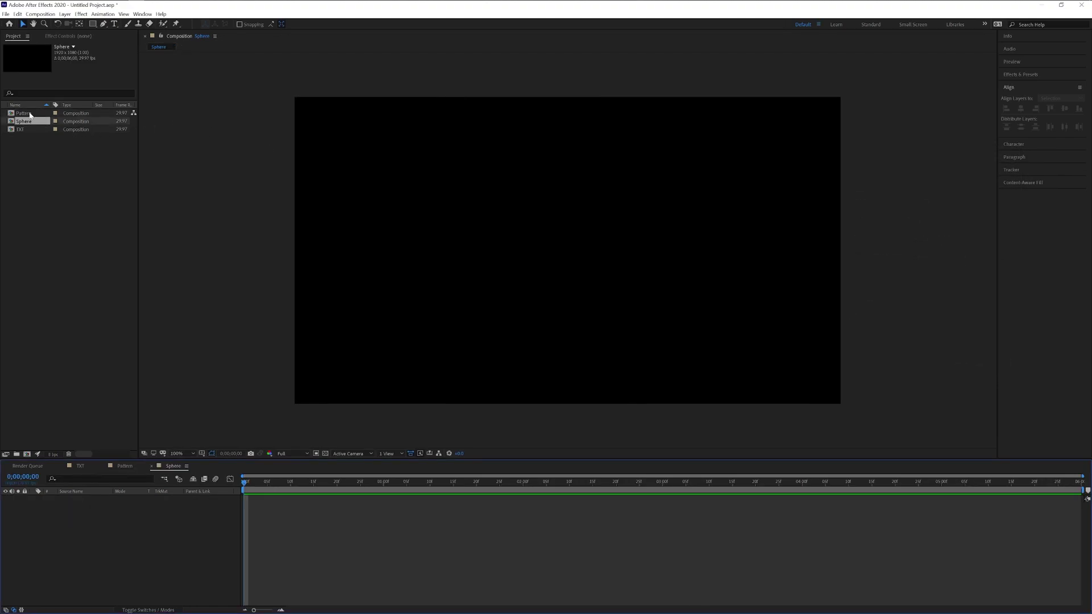
left_click_drag(29, 115, 142, 544)
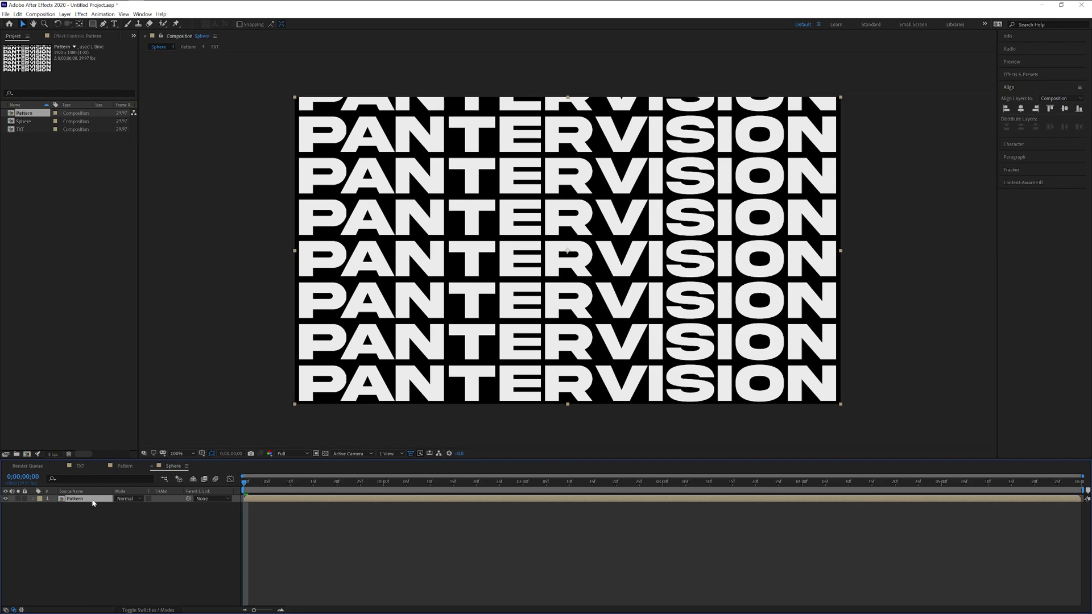
Duplicate the Pattern layer, rename the top copy Sphere, and focus the Effects & Presets search
key("ctrl+d")
right_click(84, 499)
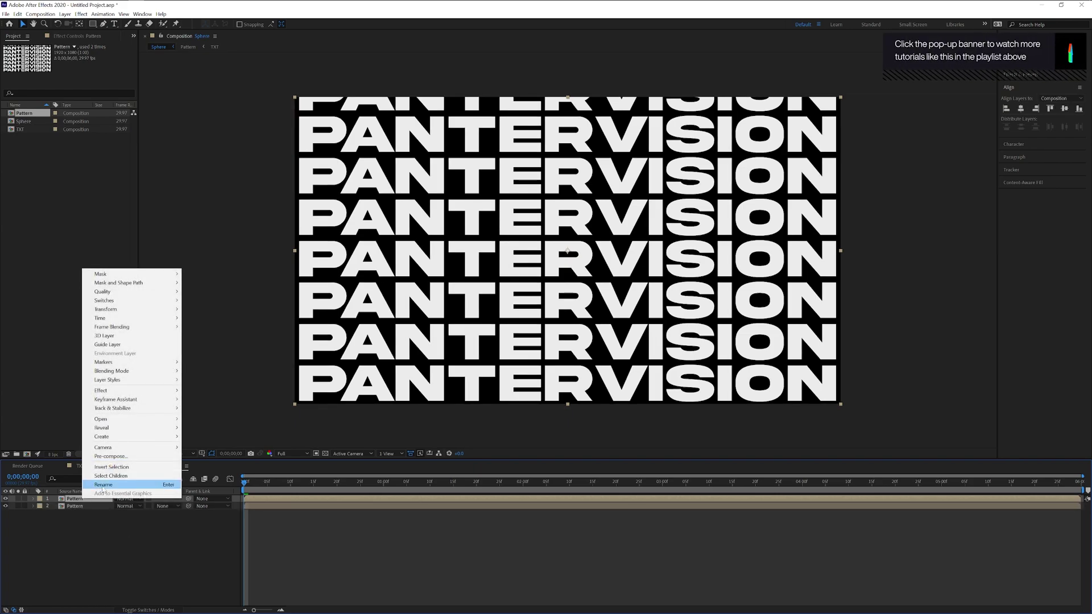
left_click(103, 488)
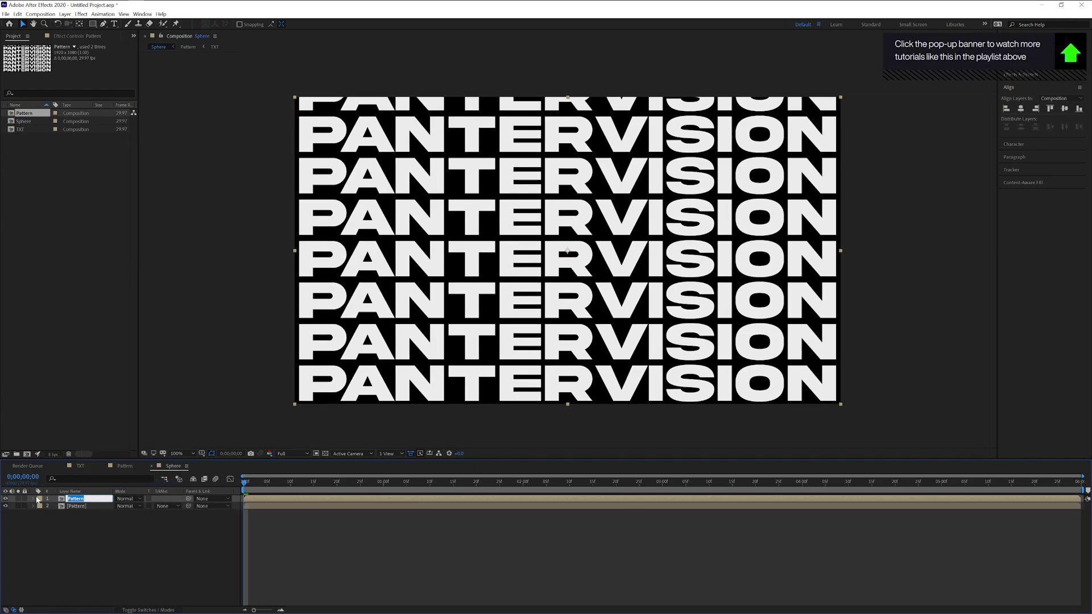
type("Sphere")
key("Return")
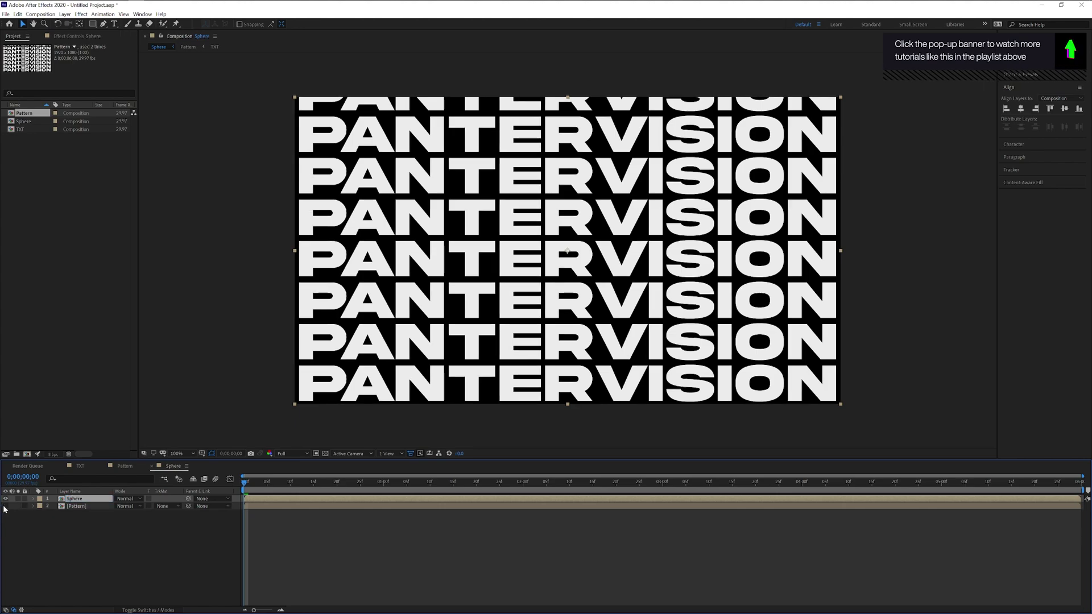
left_click(1031, 76)
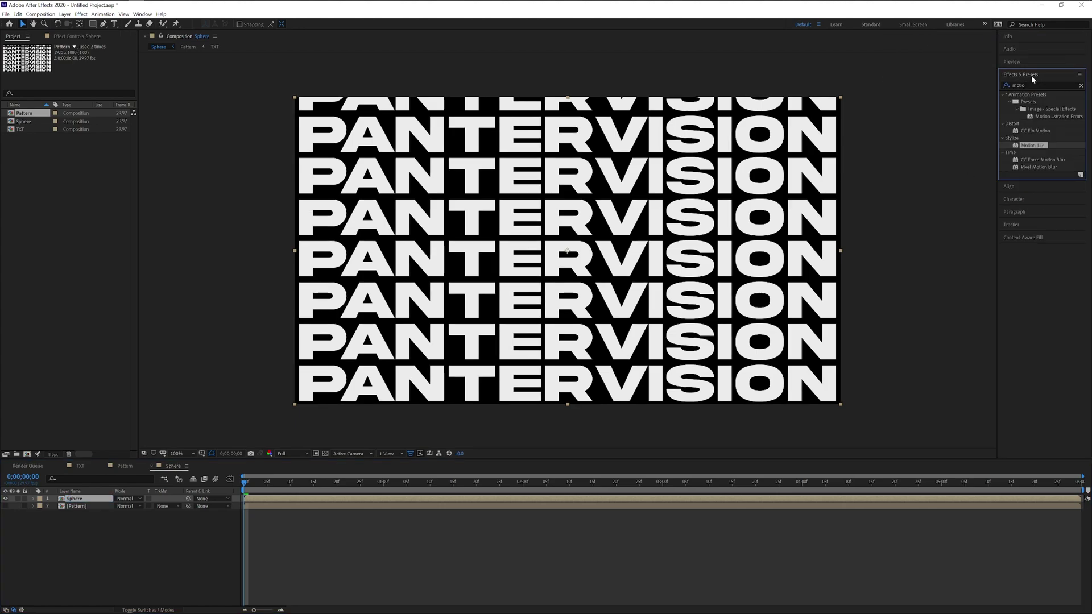
left_click(1002, 85)
Apply Bulge to the Sphere layer and set both its radii to 491
type("bul")
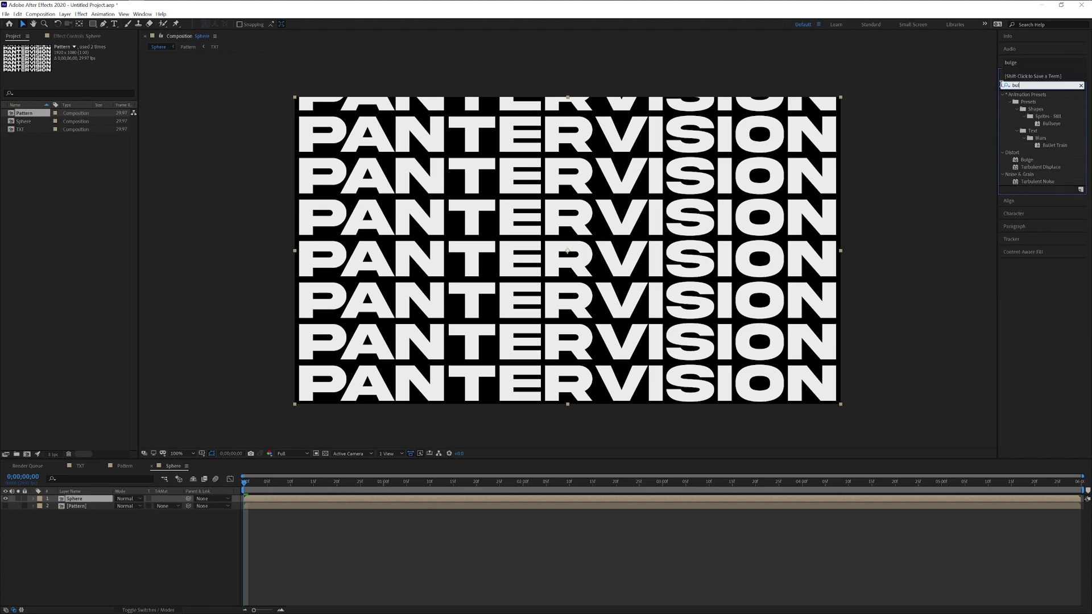
type("ge")
left_click_drag(1027, 102, 84, 503)
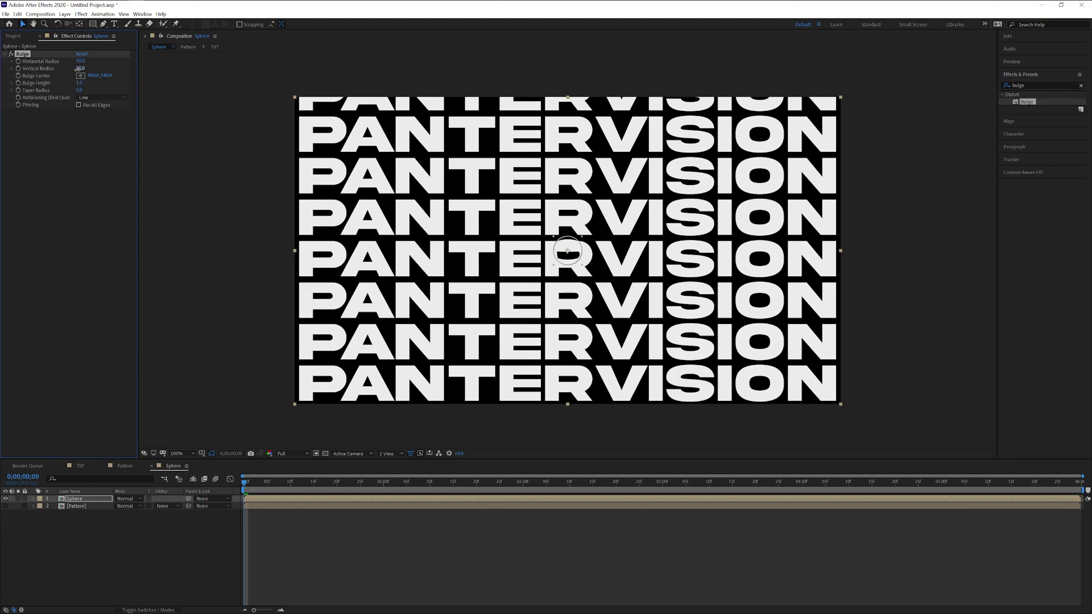
left_click_drag(80, 68, 278, 82)
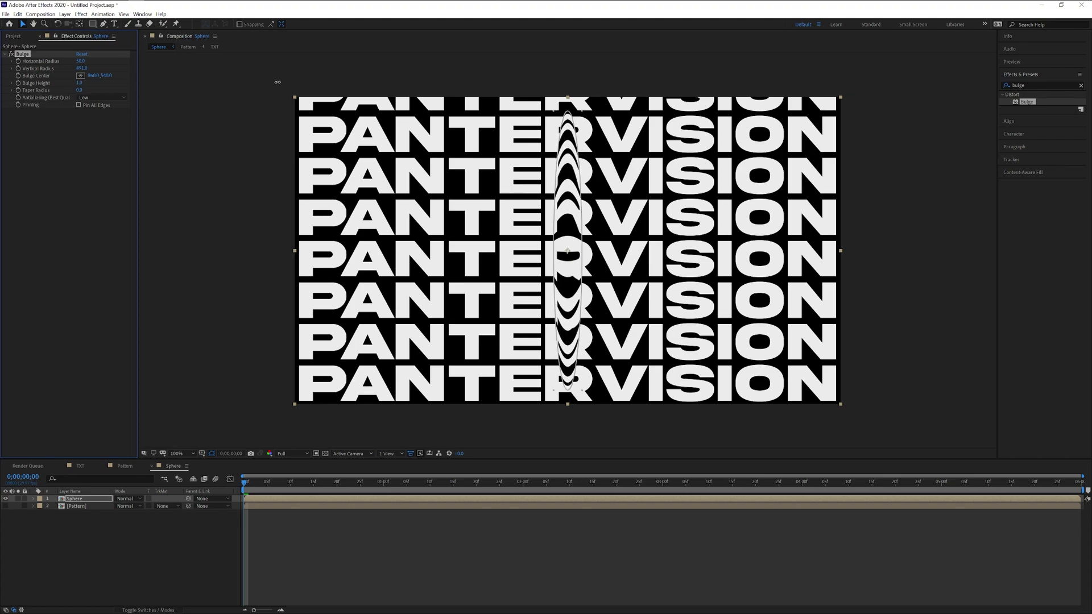
left_click(82, 68)
left_click(81, 61)
type("491")
key("Return")
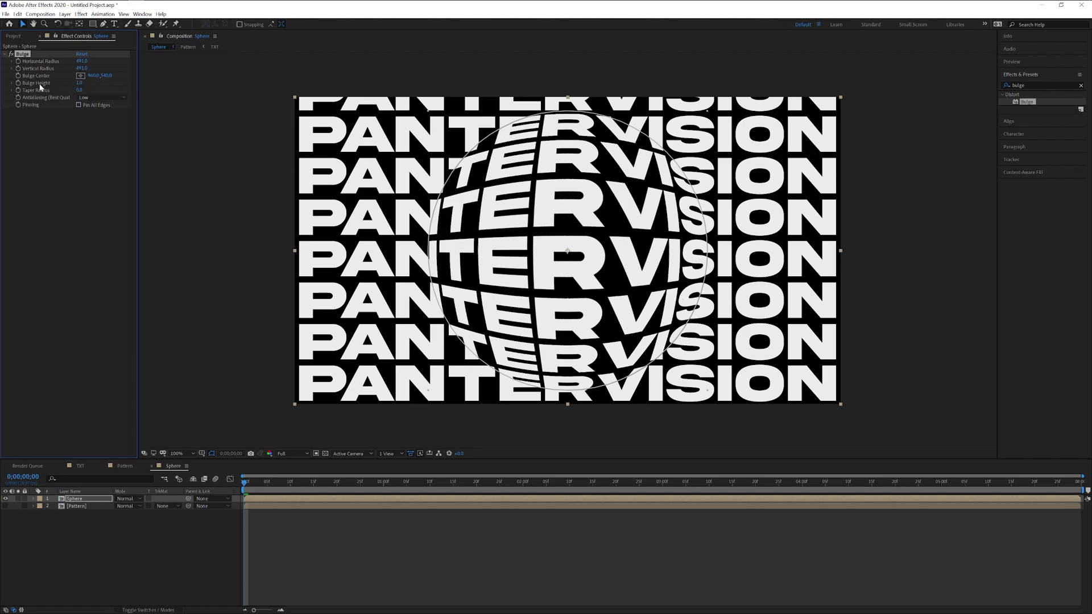
Raise the Bulge Height to about 4 and set Antialiasing to High
left_click_drag(79, 83, 228, 89)
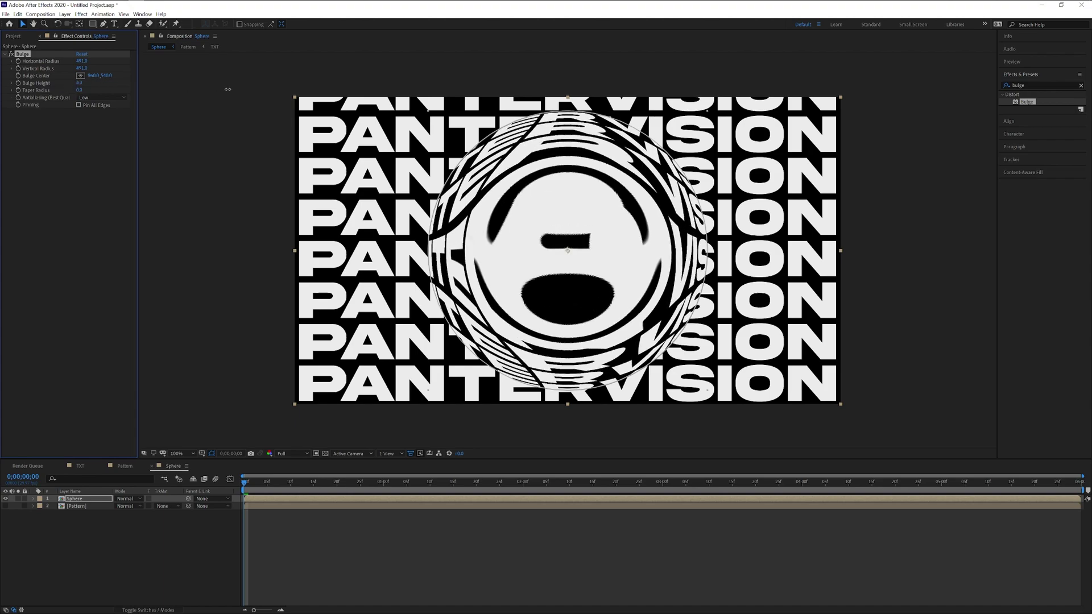
left_click(94, 98)
left_click(98, 115)
Duplicate the Bulge effect, lower Bulge 2's height to 3.5, and preview the animation
key("ctrl+d")
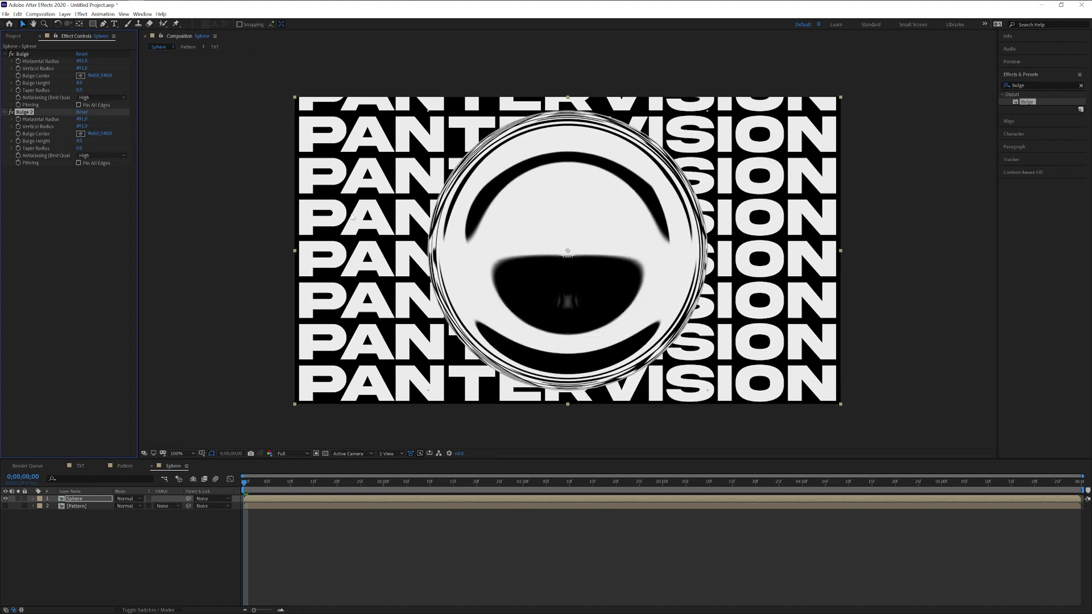
left_click_drag(81, 141, 26, 142)
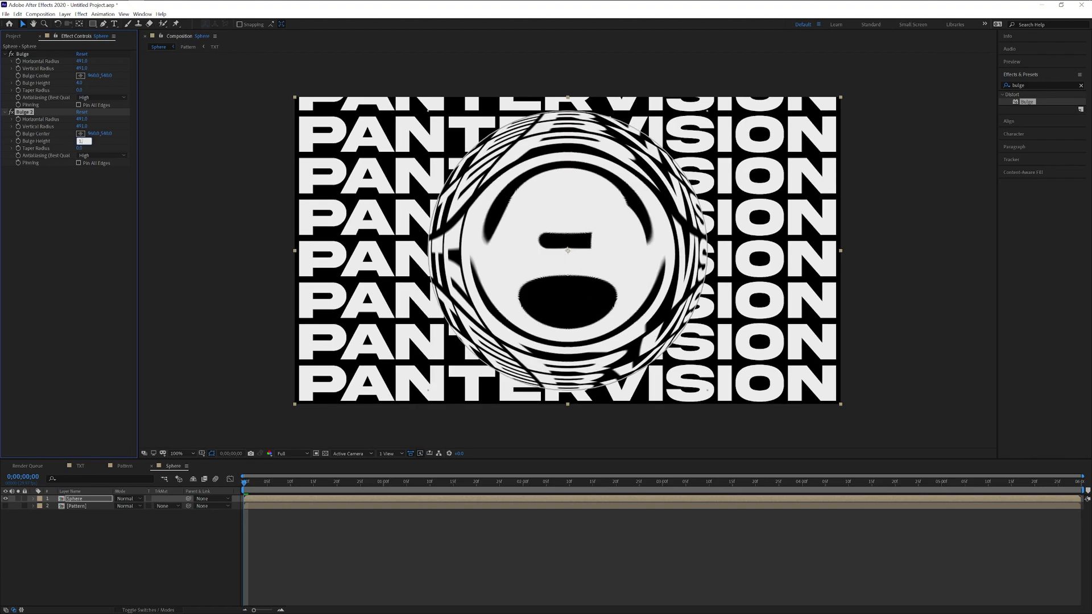
key("space")
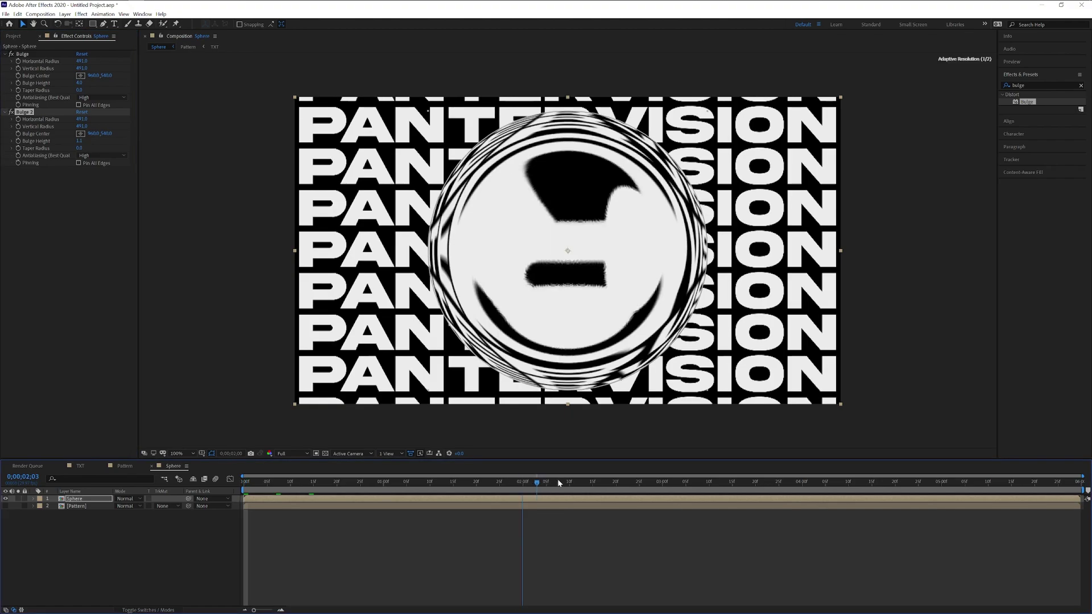
key("space")
left_click(93, 24)
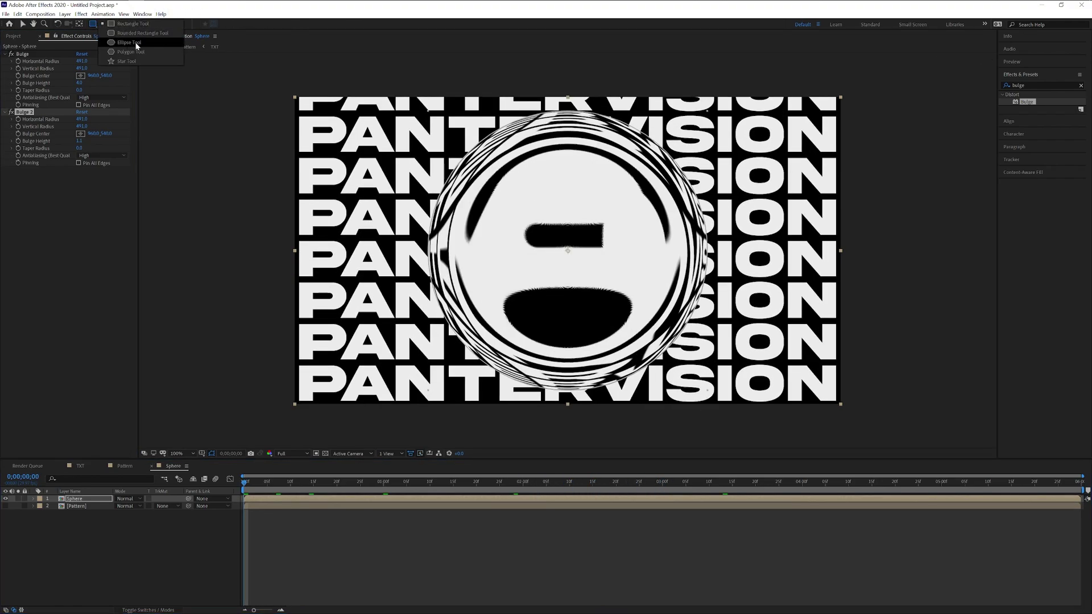
Draw an ellipse mask circling the bulged sphere, then a smaller circular Mask 2 inside it
left_click(136, 46)
left_click(74, 458)
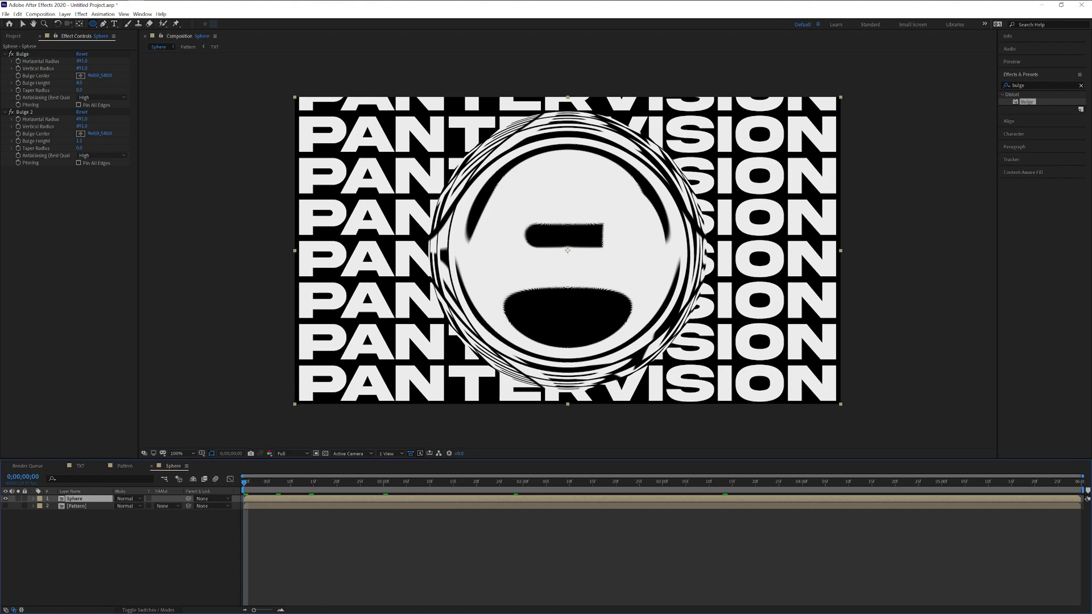
left_click_drag(567, 249, 670, 316)
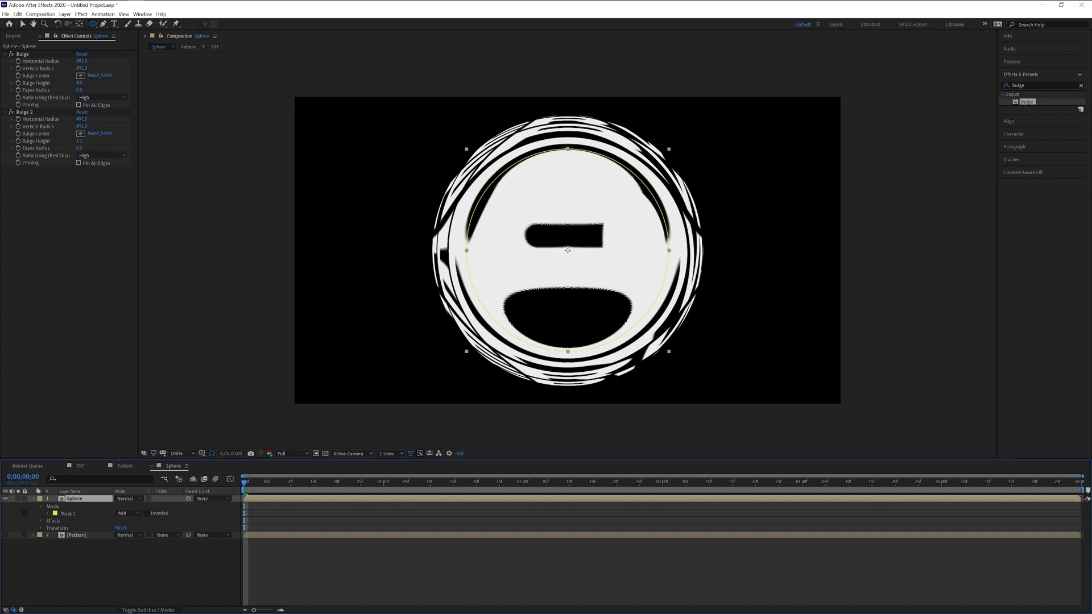
left_click_drag(568, 252, 579, 261)
left_click_drag(581, 263, 605, 306)
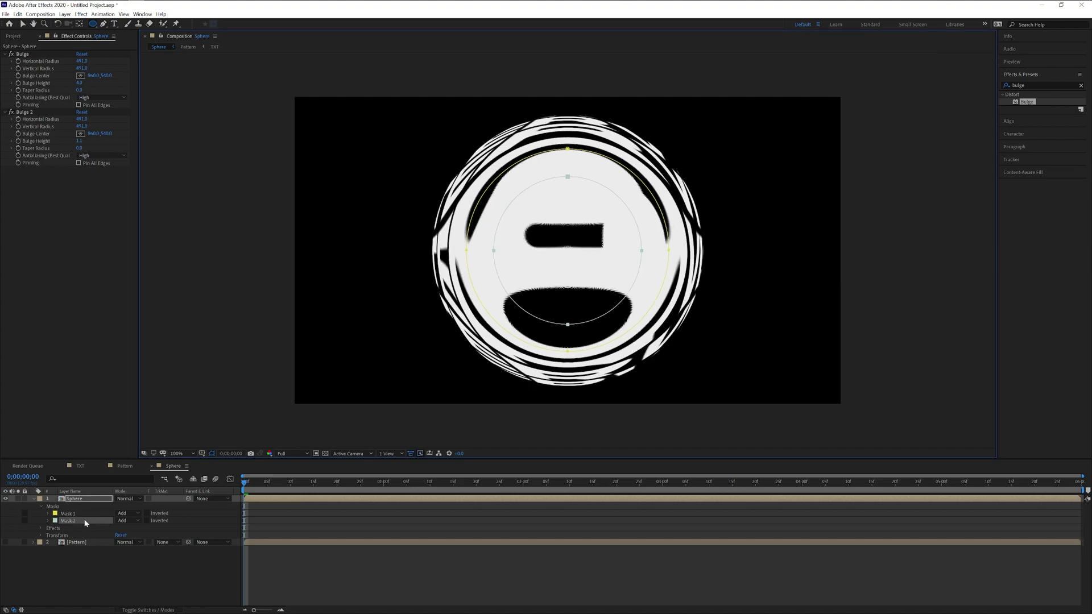
Set Mask 2 to Subtract with 231 px feather and -60 expansion, then preview
left_click(129, 521)
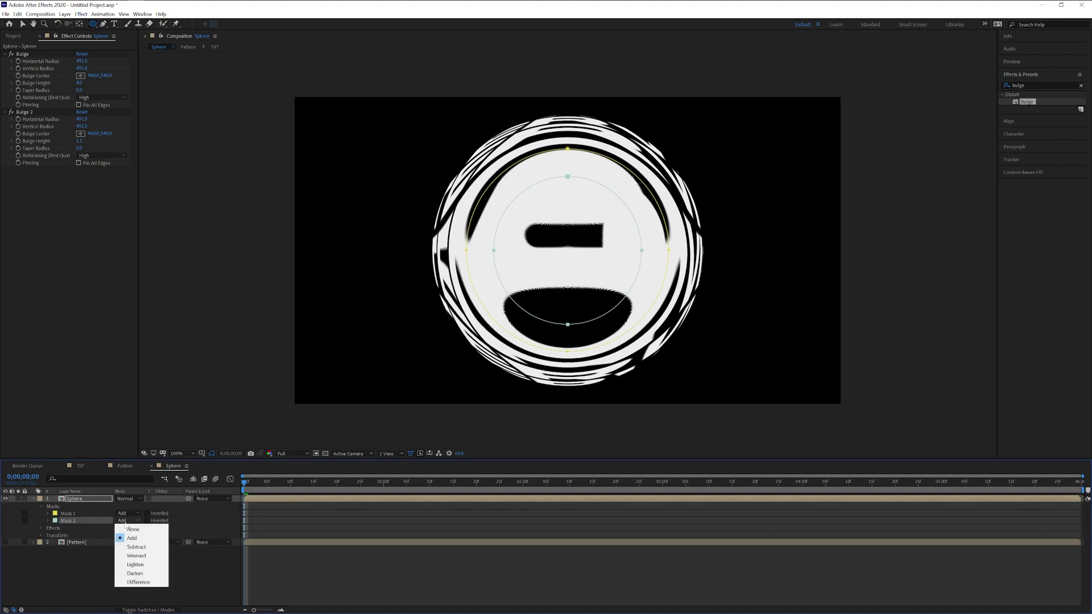
left_click(146, 547)
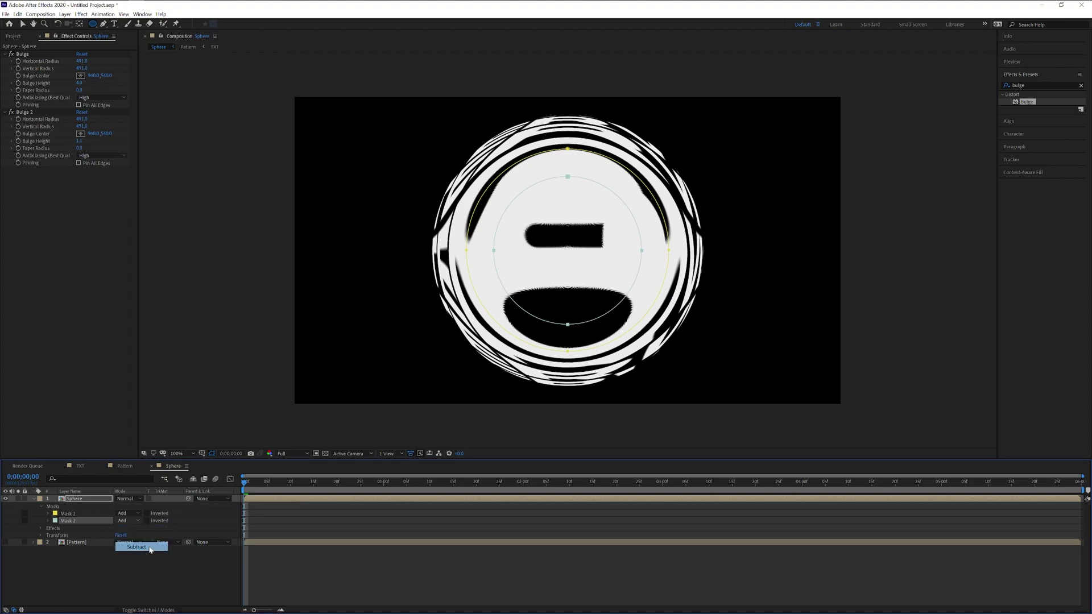
left_click(49, 521)
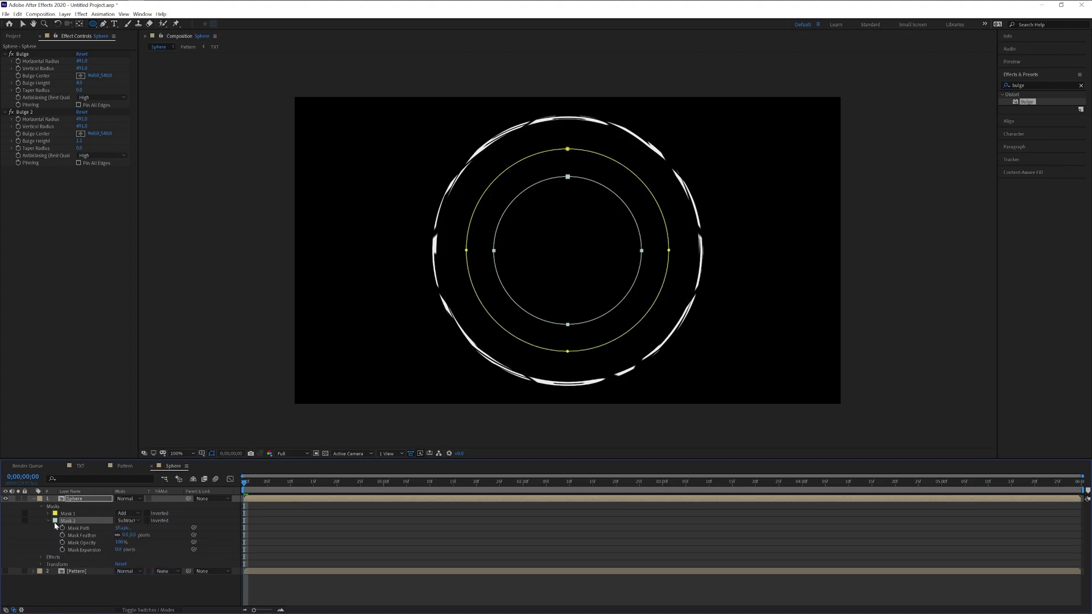
left_click(90, 536)
left_click_drag(124, 535, 212, 533)
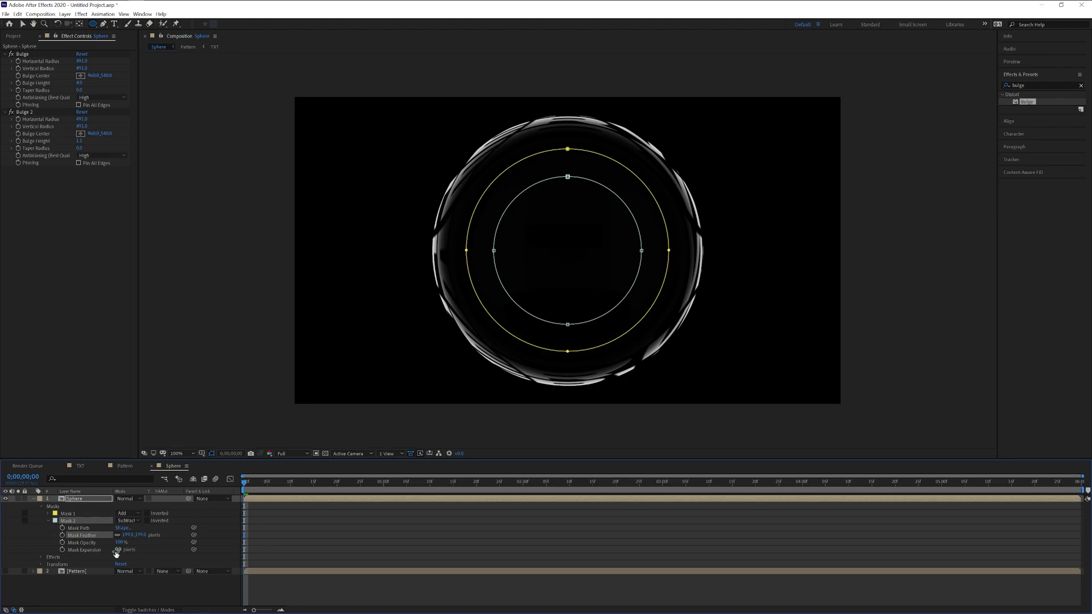
mouse_move(118, 550)
left_mouse_down()
mouse_move(88, 550)
mouse_move(106, 552)
left_mouse_up()
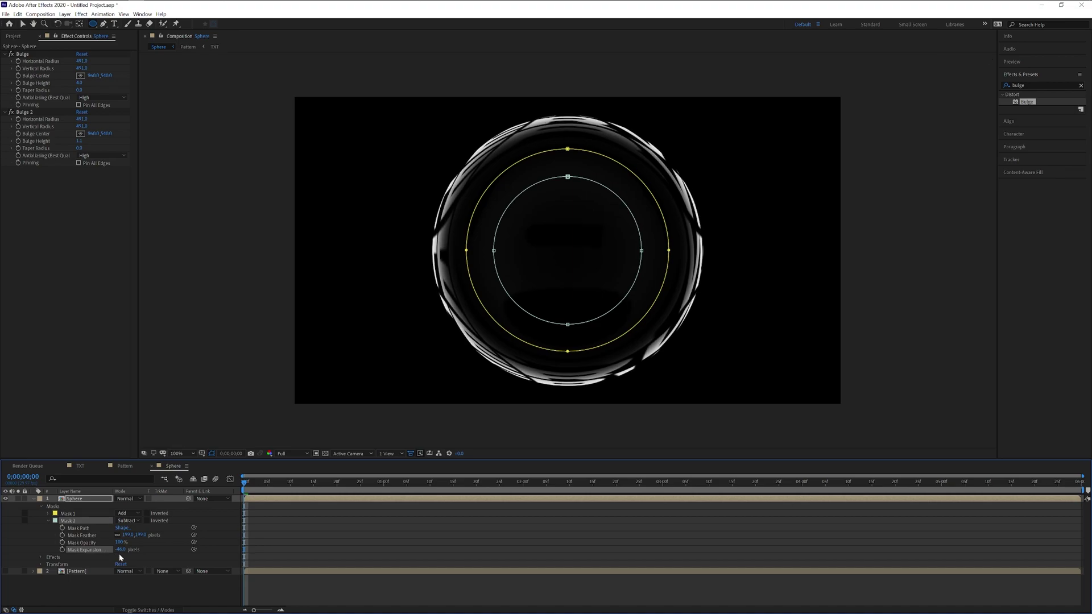
key("F2")
key("space")
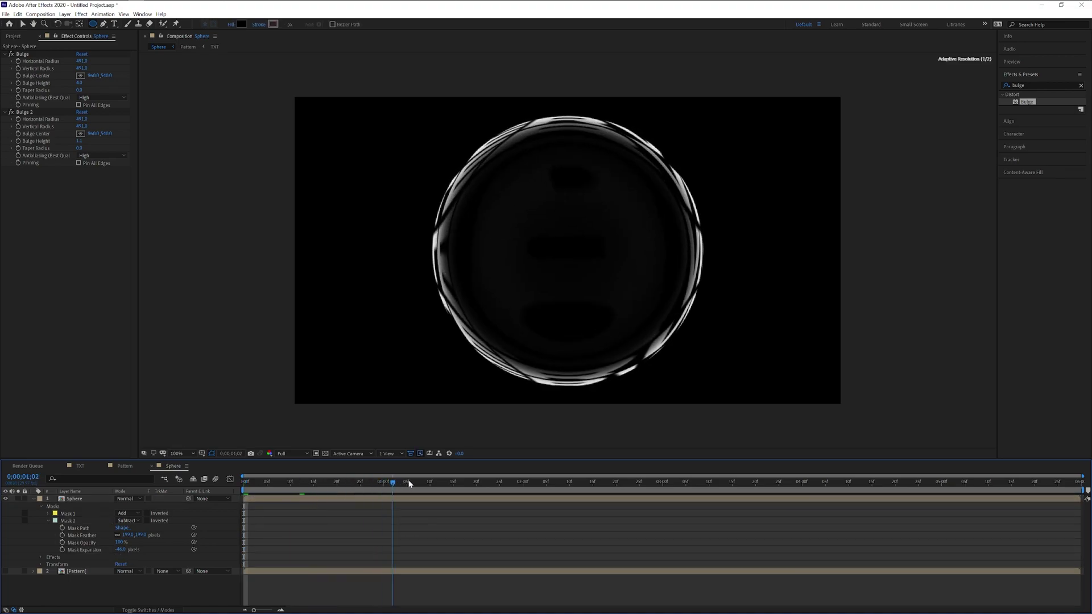
key("space")
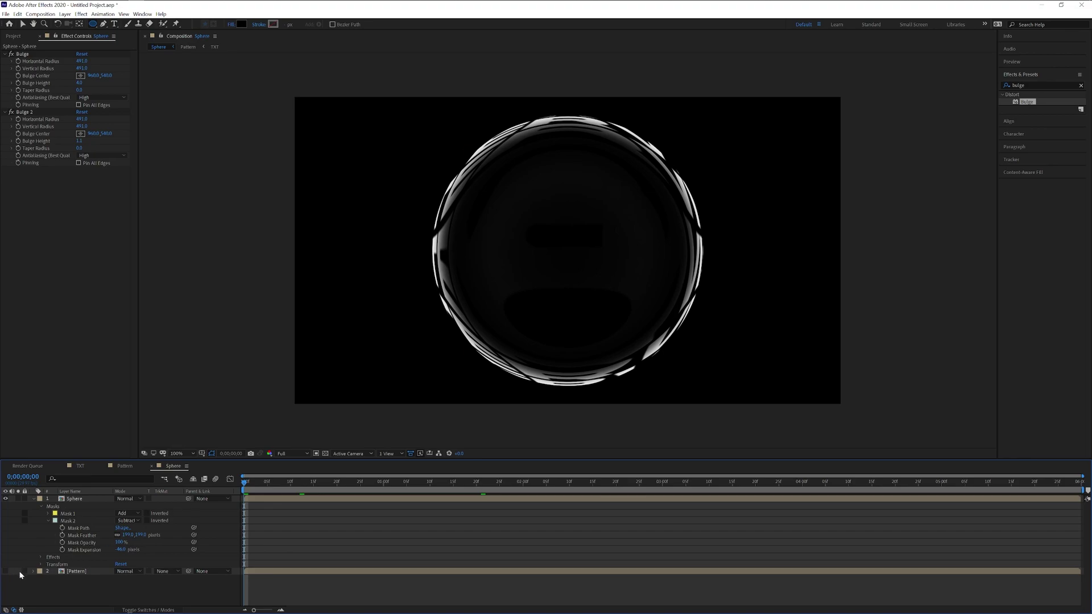
Show the Pattern layer, hide Sphere, and draw a circular mask at the pattern's centre
left_click(76, 571)
left_click(5, 571)
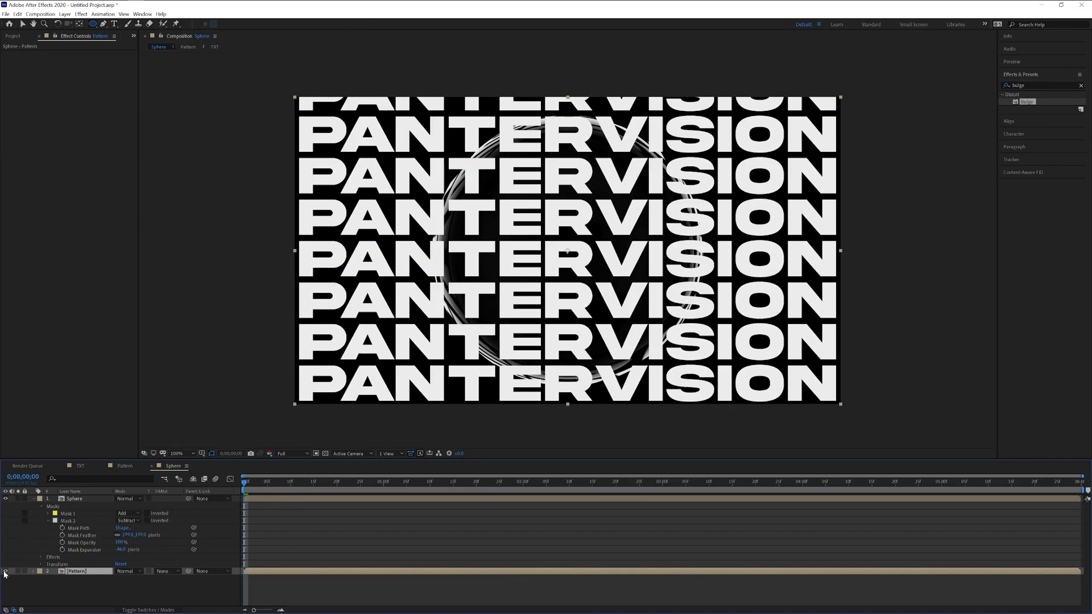
left_click(5, 499)
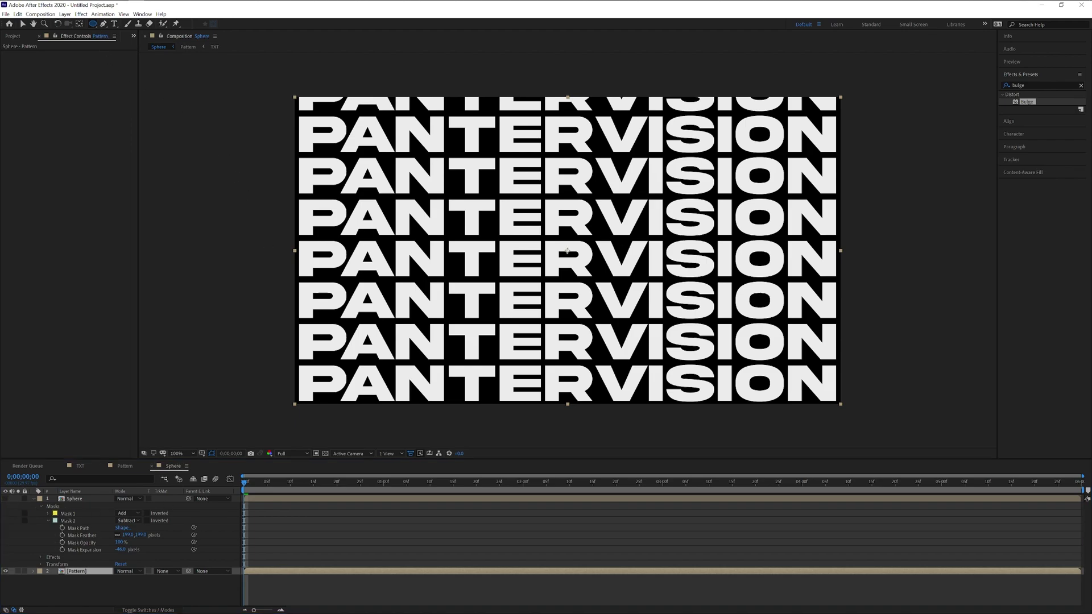
left_click_drag(566, 249, 699, 340)
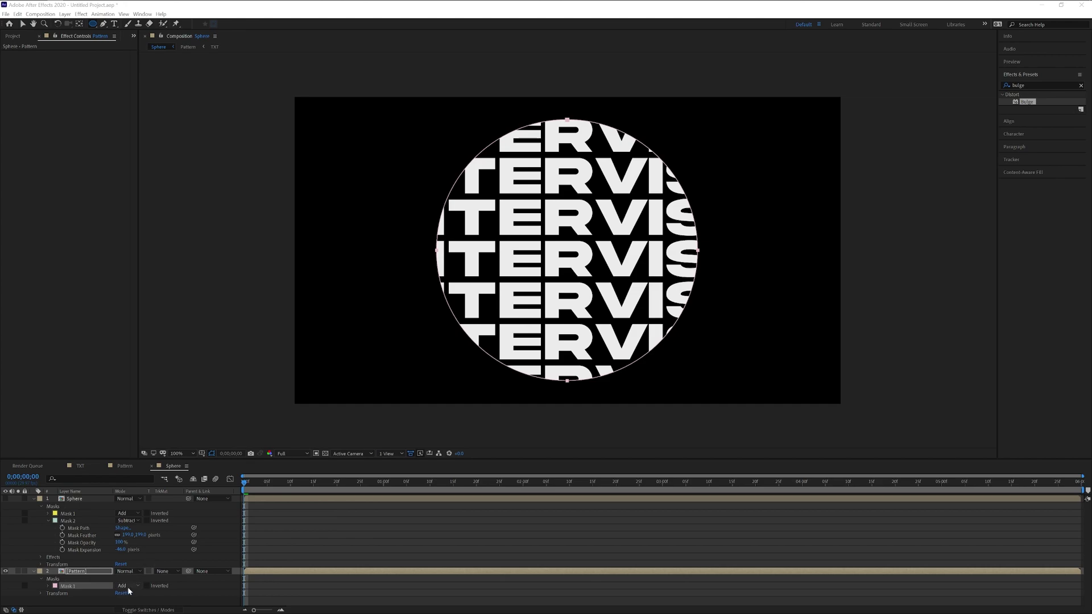
Set the Pattern mask to Subtract and raise its Mask Feather to soften the hole's edge
left_click(128, 587)
left_click(140, 543)
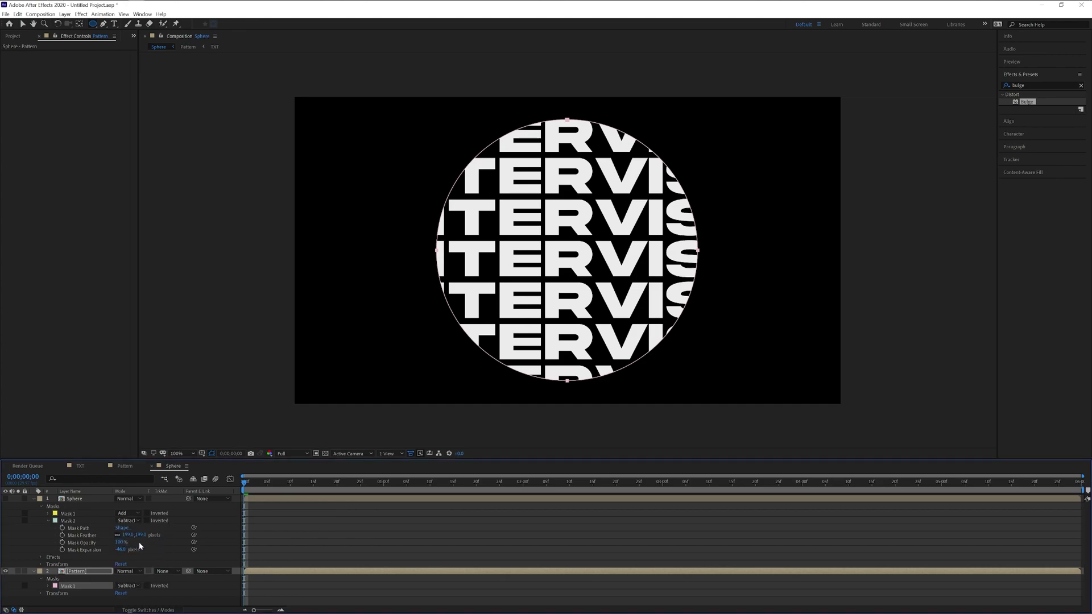
left_click(47, 586)
scroll(114, 580, "down", 1)
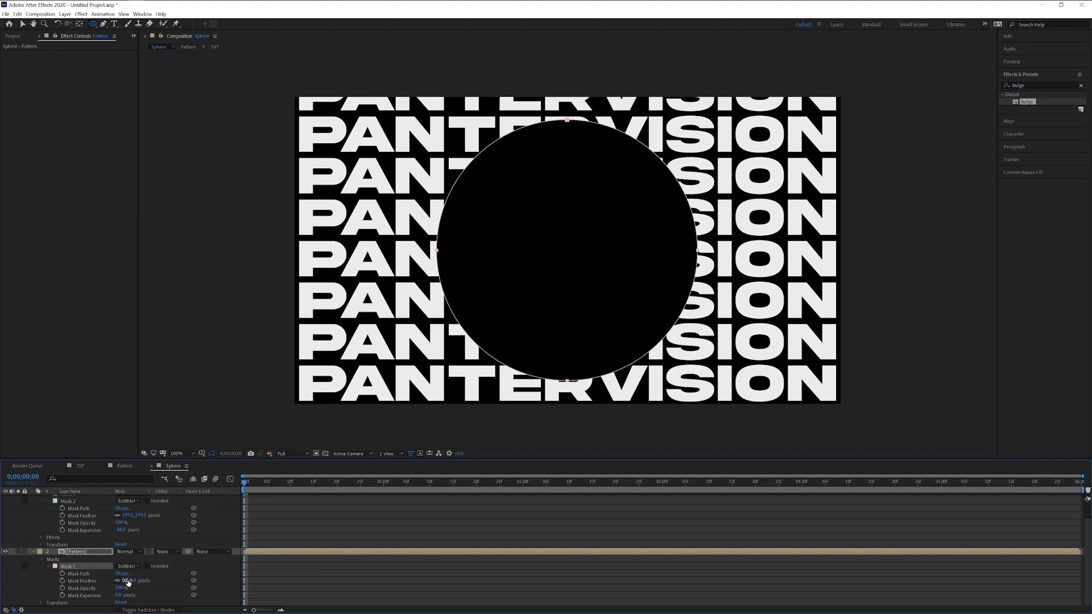
mouse_move(128, 582)
left_mouse_down()
mouse_move(121, 606)
mouse_move(136, 597)
left_mouse_up()
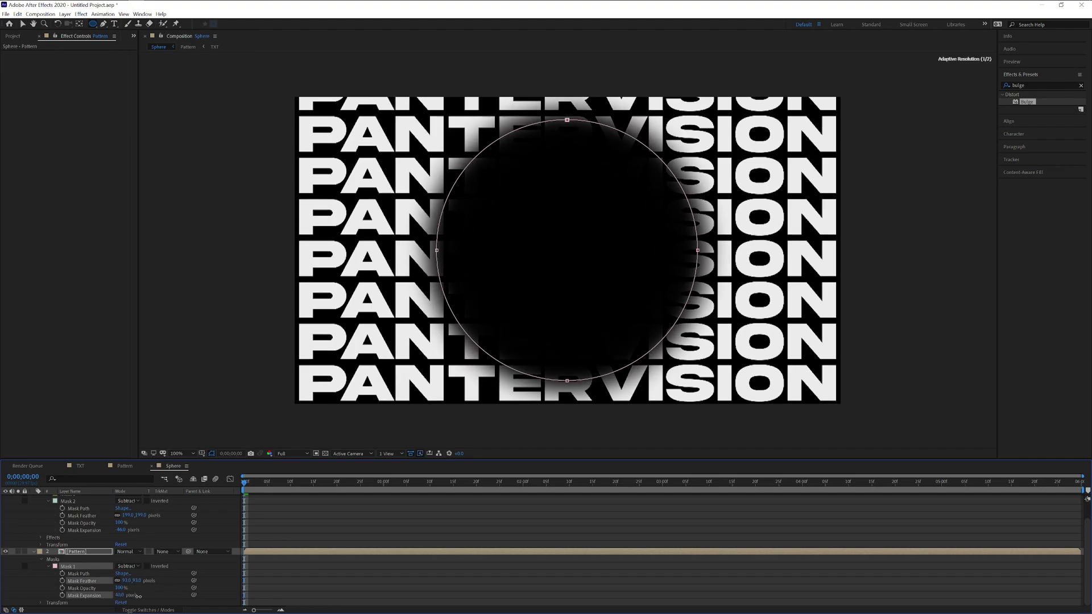
scroll(59, 541, "up", 2)
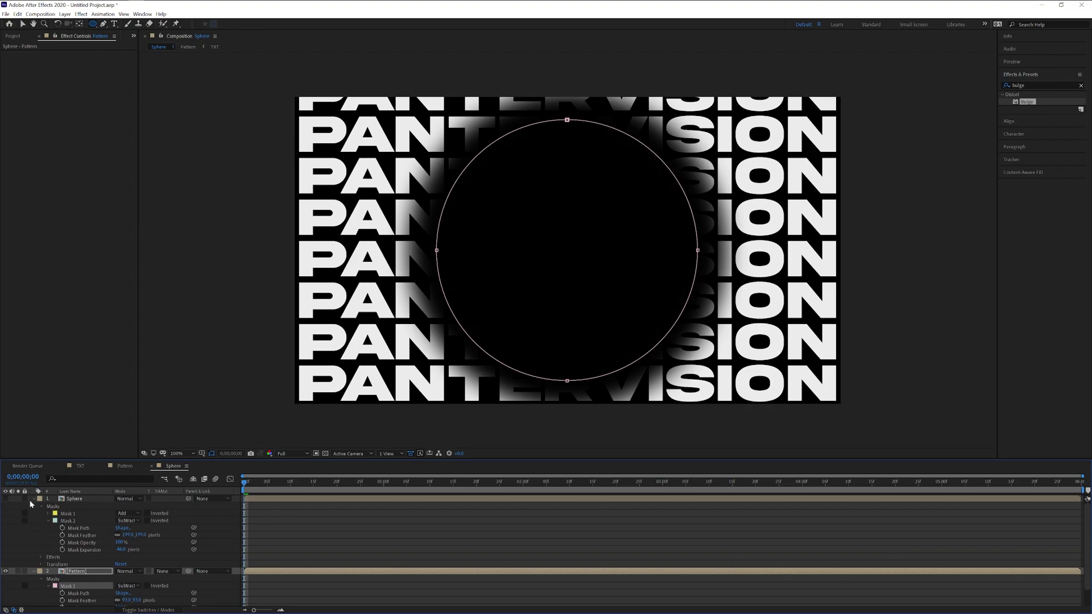
Make the Sphere layer visible and selected again, then play a preview of the animation
left_click(6, 499)
left_click(403, 513)
key("v")
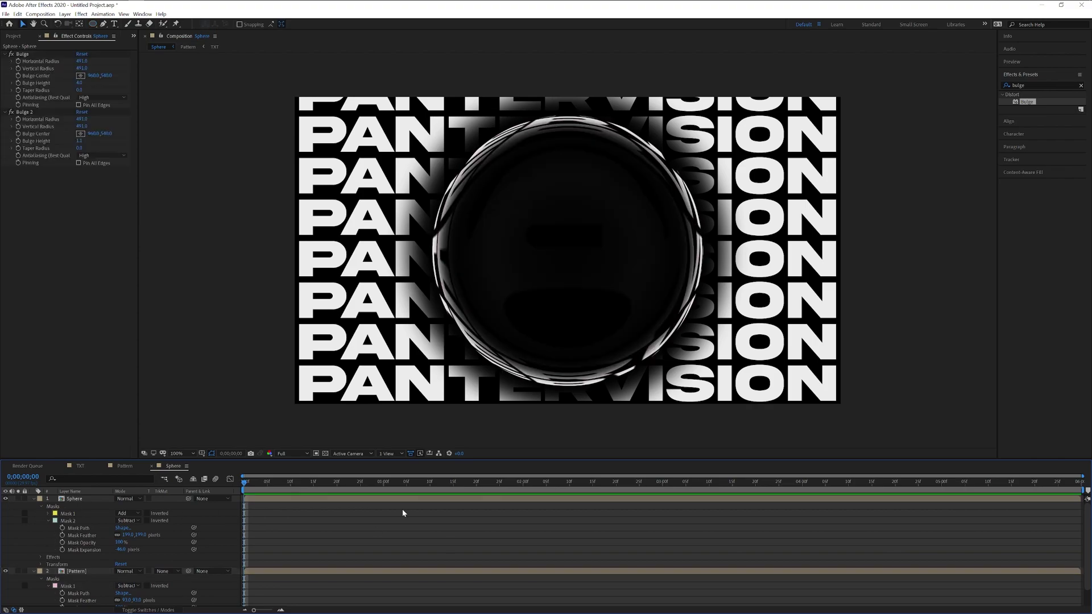
key("space")
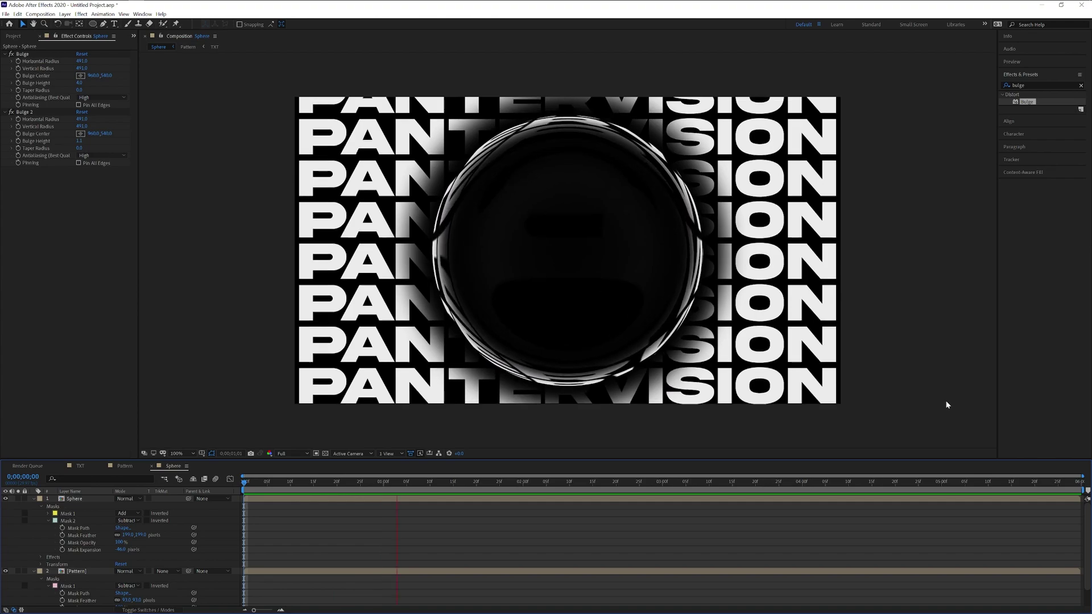